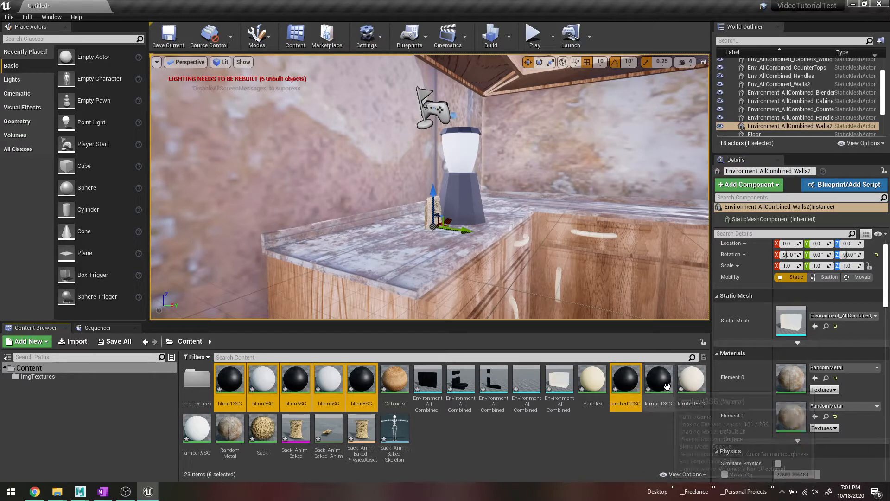
Add lambert3SG, lambert8SG and lambert9SG to the selected blinn and lambert materials and force delete all nine.
ctrl+click(658, 381)
ctrl+click(691, 380)
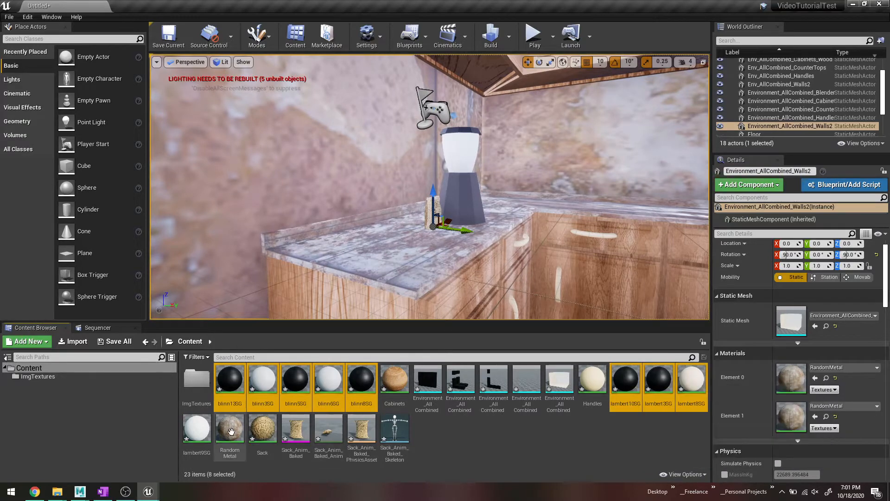
ctrl+click(197, 429)
right_click(287, 382)
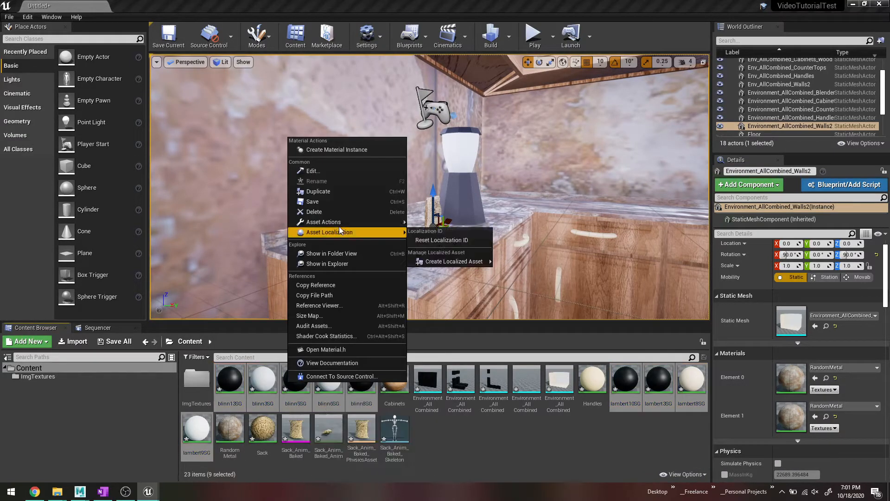
click(329, 213)
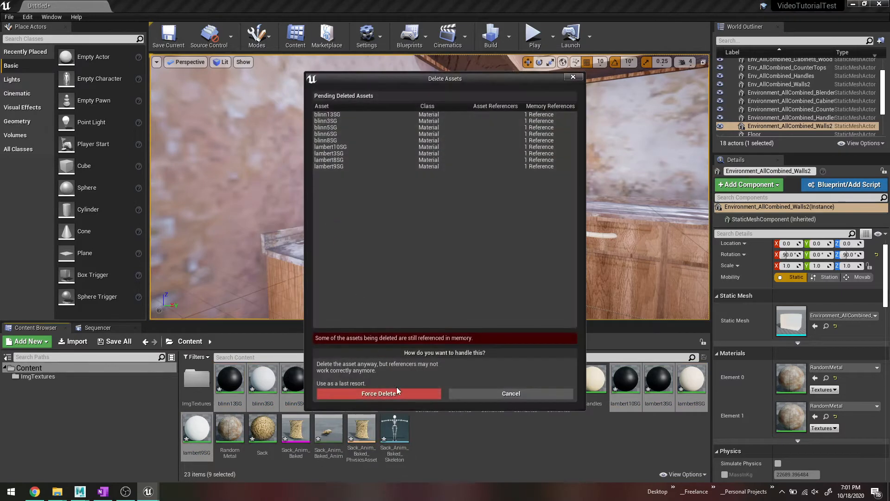
click(404, 395)
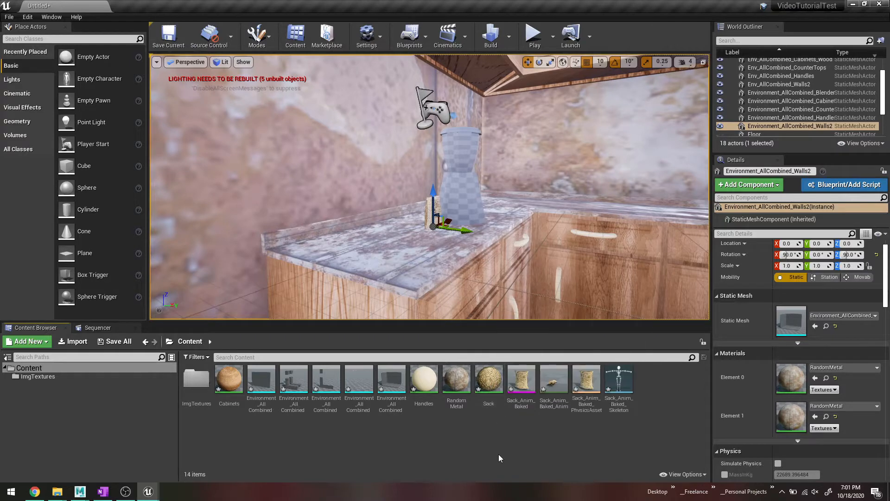
Apply the Sack material to both the upper and lower parts of the blender on the countertop.
drag(497, 396, 459, 186)
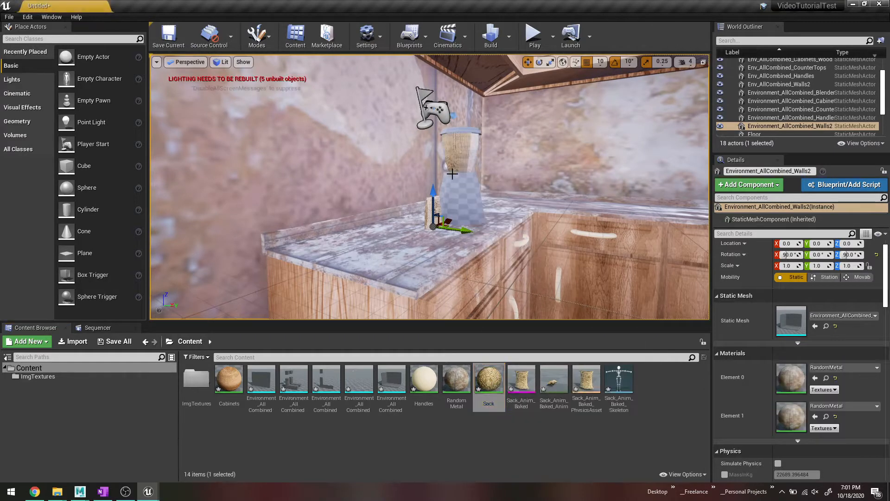
drag(489, 383, 459, 204)
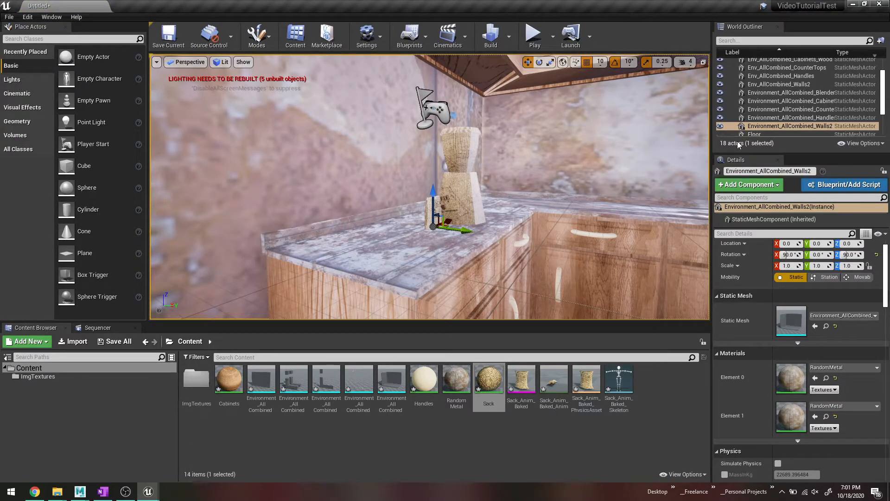
Inspect the kitchen from outside and up close, including the retextured blender on the countertop.
scroll(857, 116, down, 3)
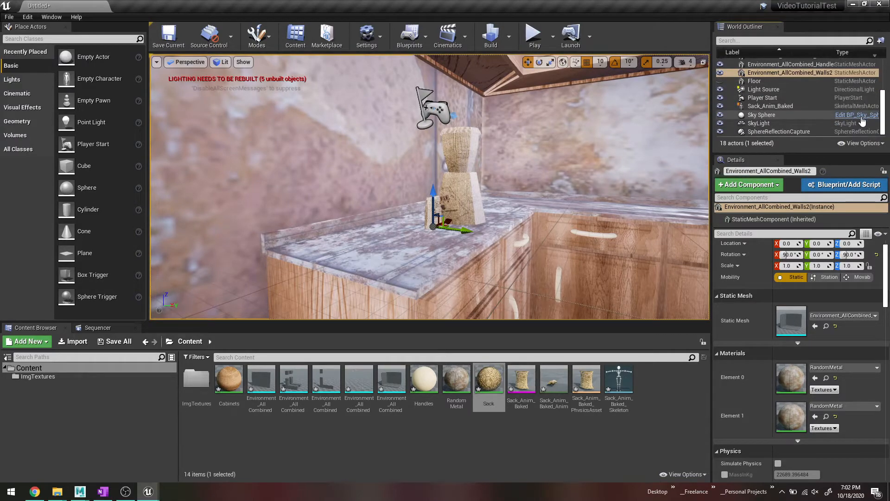
scroll(598, 185, down, 8)
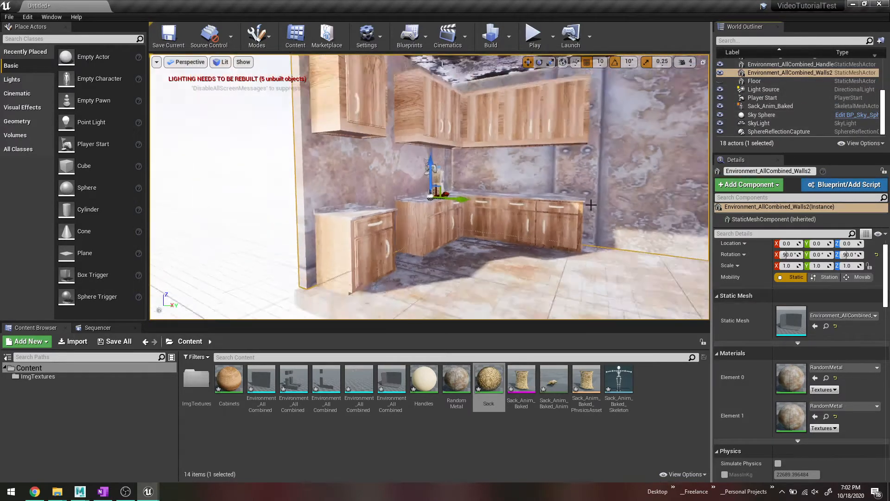
right_drag(599, 185, 415, 195)
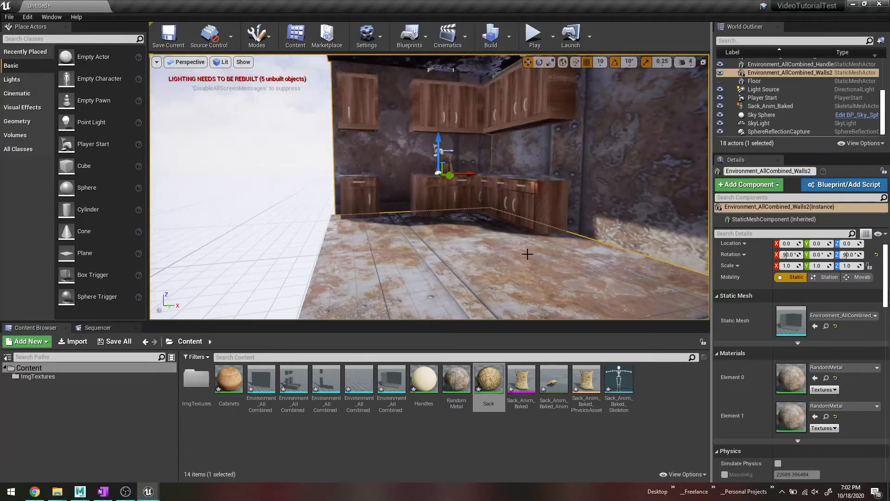
key(g)
key(g)
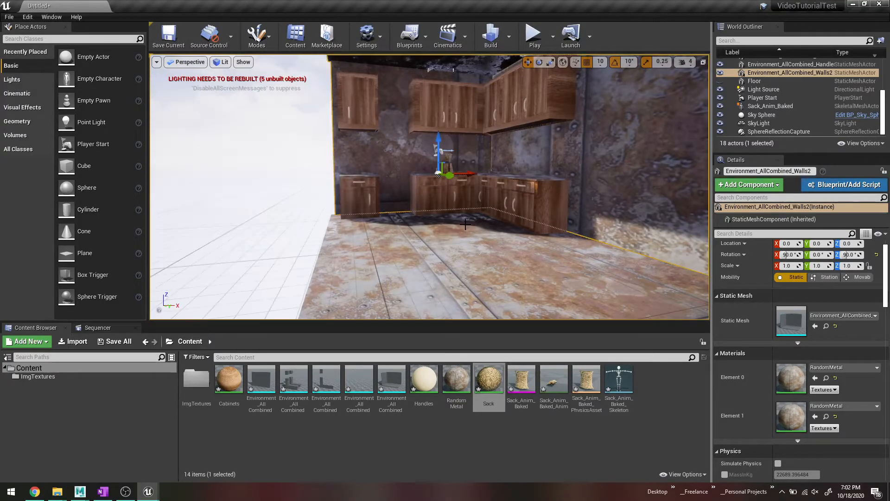
key(w)
mouse_move(462, 220)
right_down()
mouse_move(446, 220)
mouse_move(499, 241)
mouse_move(498, 185)
mouse_move(498, 251)
mouse_move(468, 221)
mouse_move(482, 213)
mouse_move(455, 220)
mouse_move(473, 237)
mouse_move(440, 204)
mouse_move(371, 213)
mouse_move(467, 221)
right_up()
key(d)
key(w)
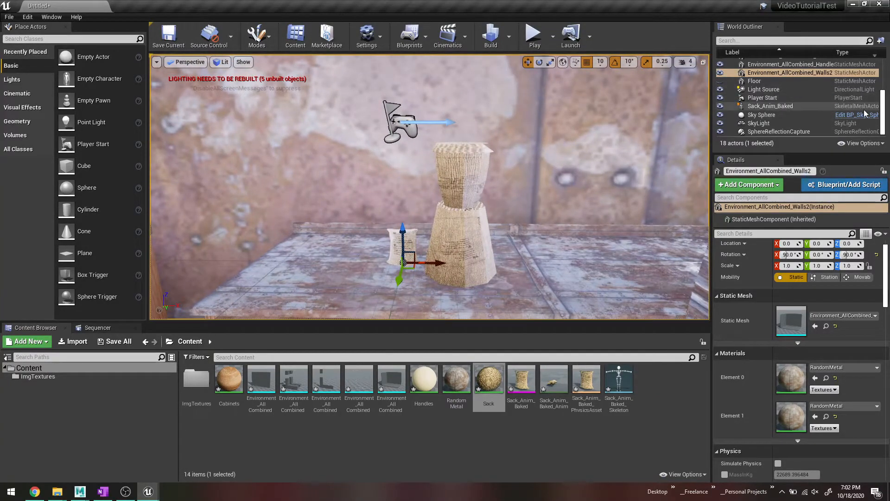
Hide the Sky Sphere and the SkyLight temporarily to check their effect on the scene, and show both again.
click(720, 81)
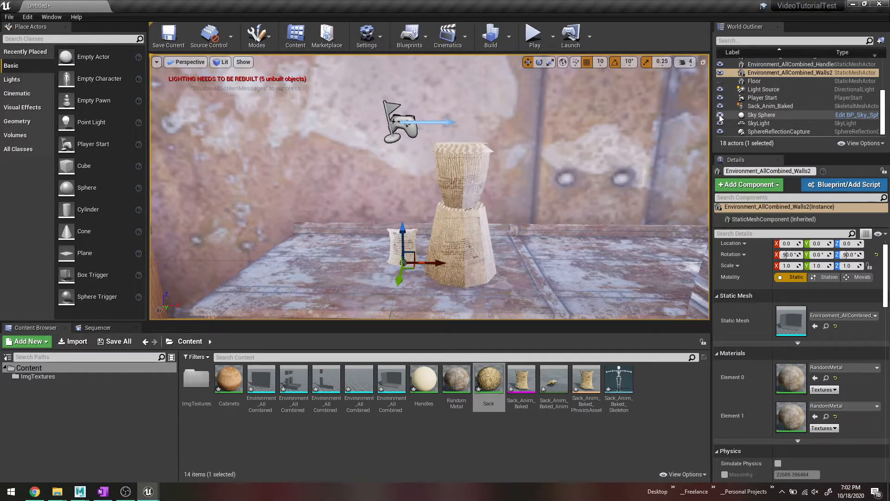
key(f)
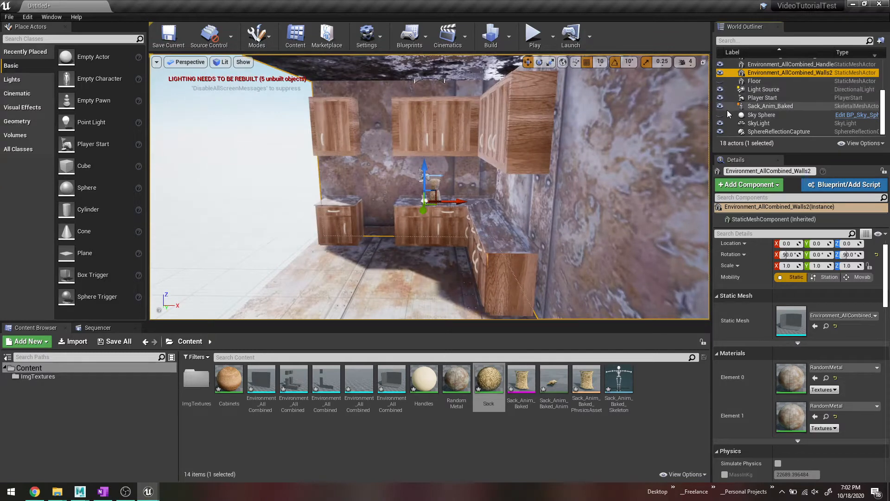
click(720, 123)
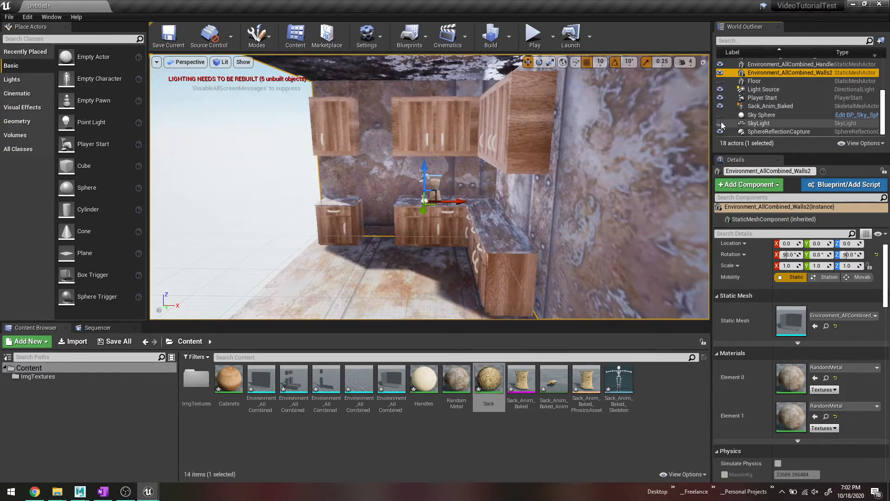
click(720, 123)
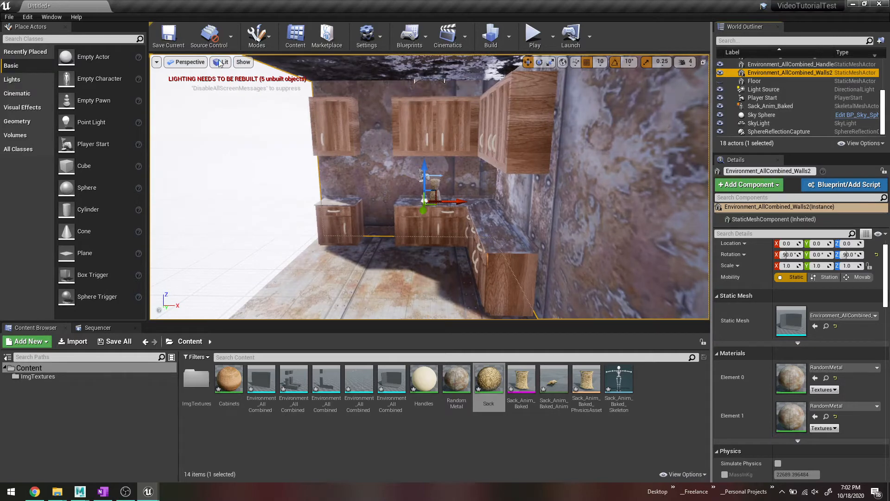
Place a new Sky Light beside the kitchen at about X -380, Y 550, Z 100, and hide the original SkyLight.
click(12, 80)
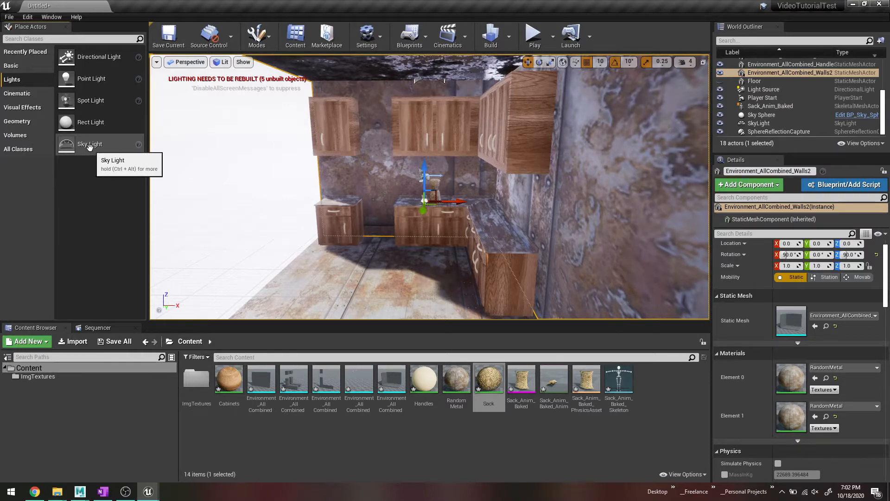
drag(94, 147, 249, 218)
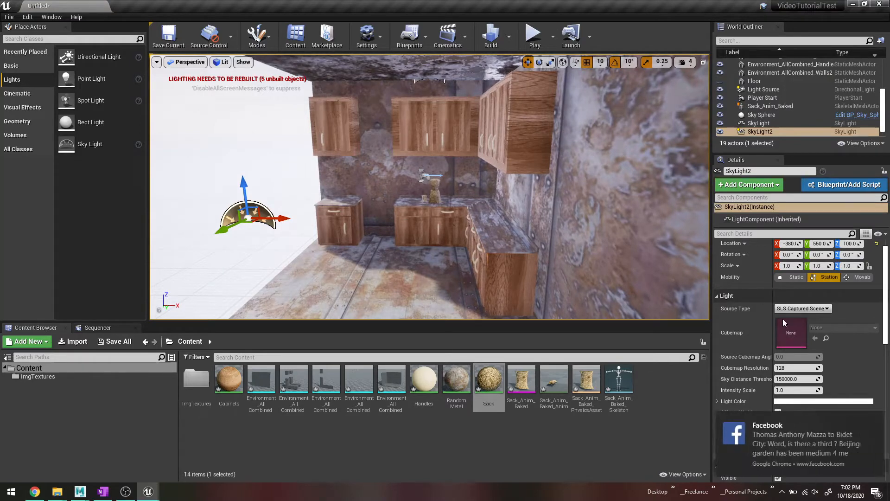
click(873, 419)
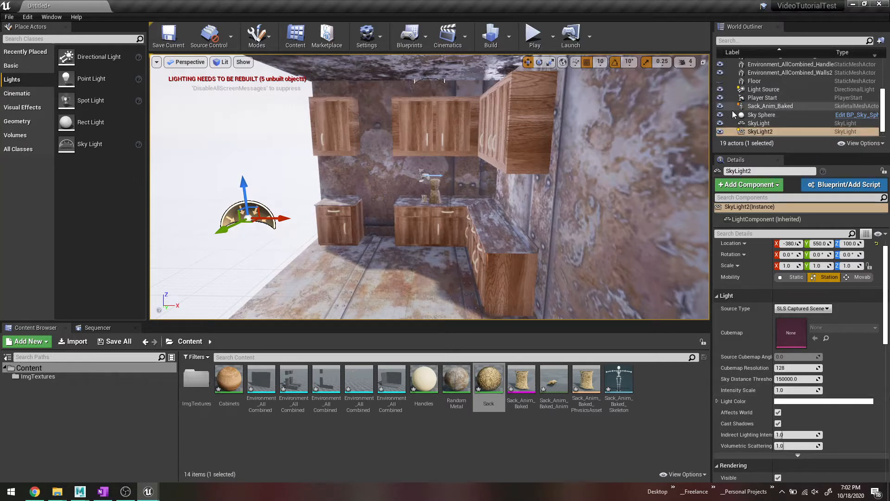
click(720, 123)
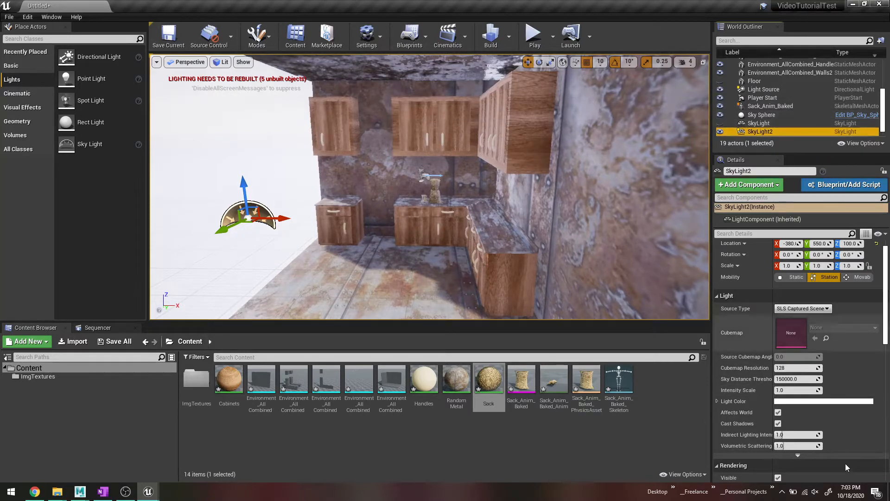
Set the new sky light's Light Color to a saturated pink-red, hex sRGB FF0A77FF.
click(803, 402)
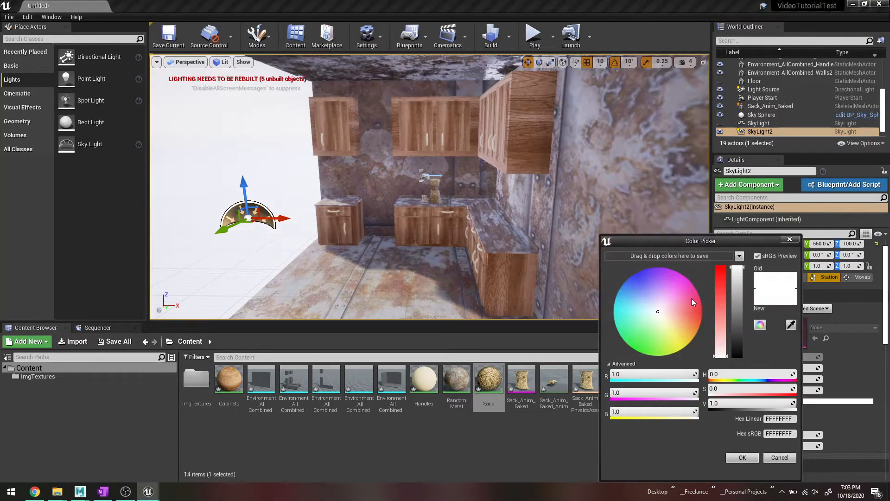
click(697, 303)
drag(699, 304, 702, 303)
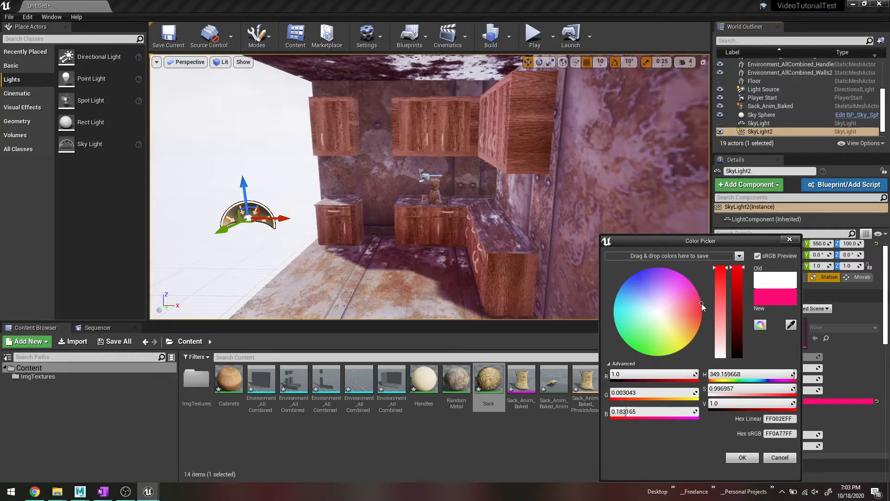
click(751, 458)
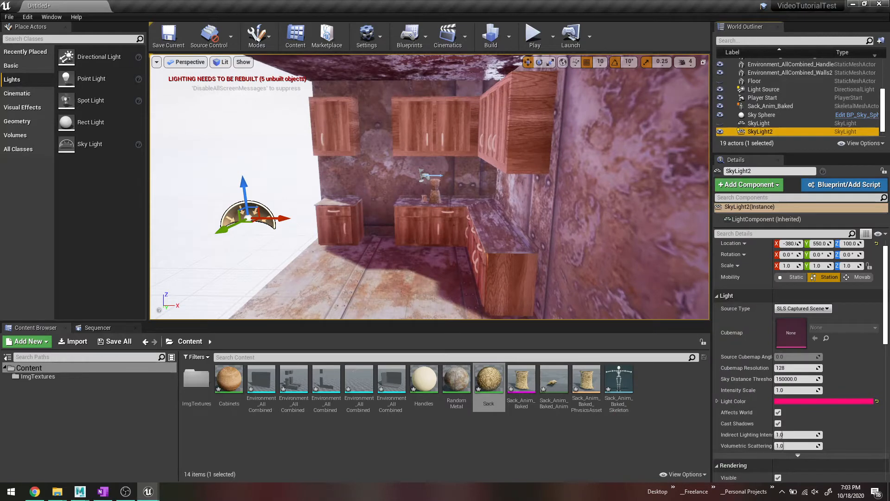
Try different Sun Brightness values on the Sky Sphere, ending at about 21.19.
click(761, 115)
key(f)
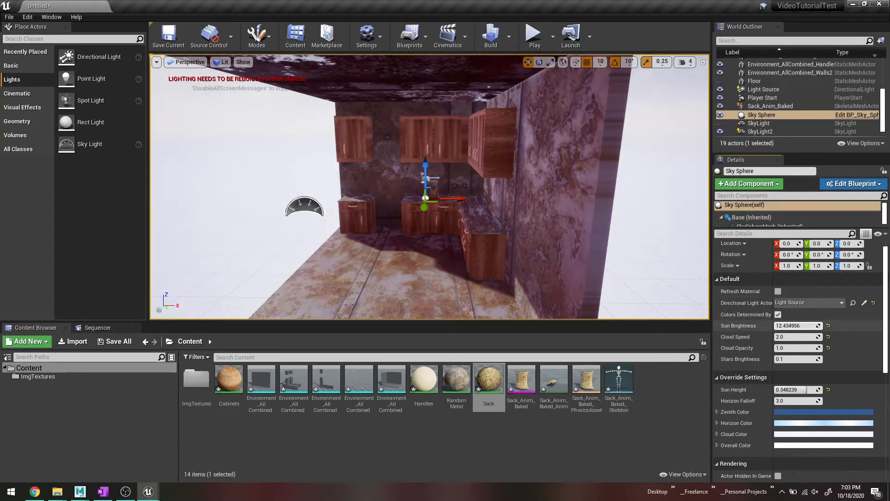
drag(798, 326, 783, 325)
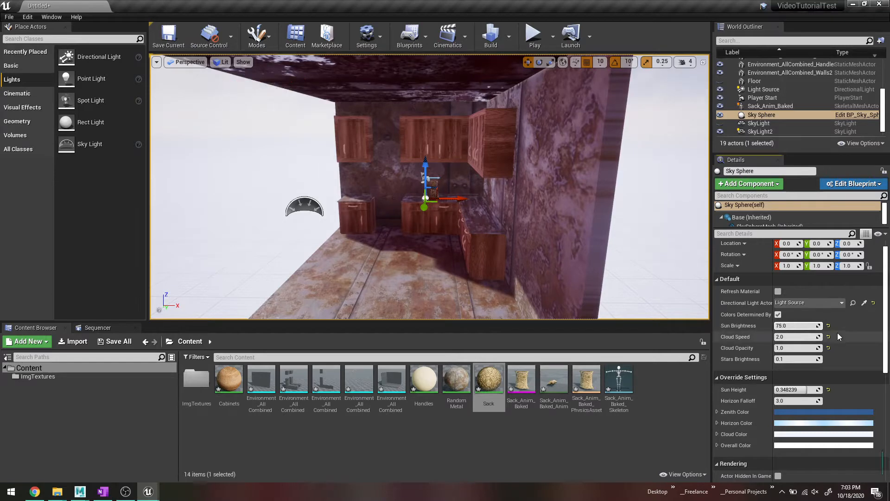
key(ctrl+z)
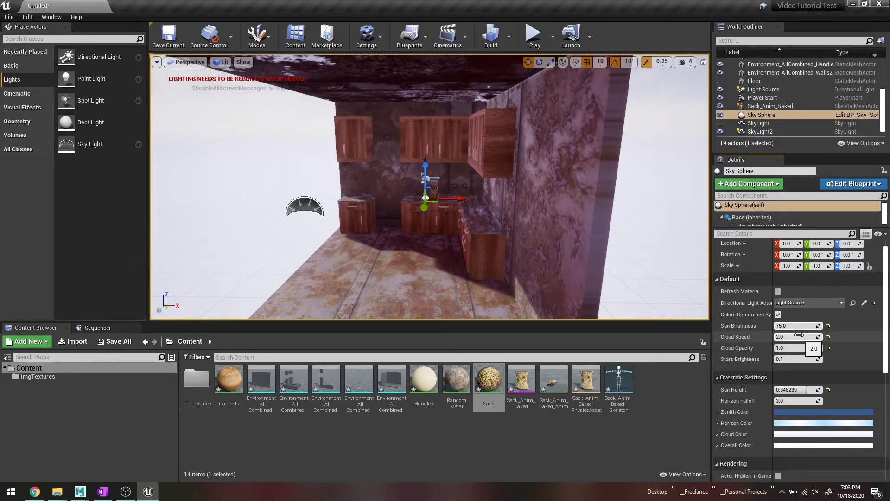
scroll(801, 333, up, 1)
drag(799, 341, 784, 341)
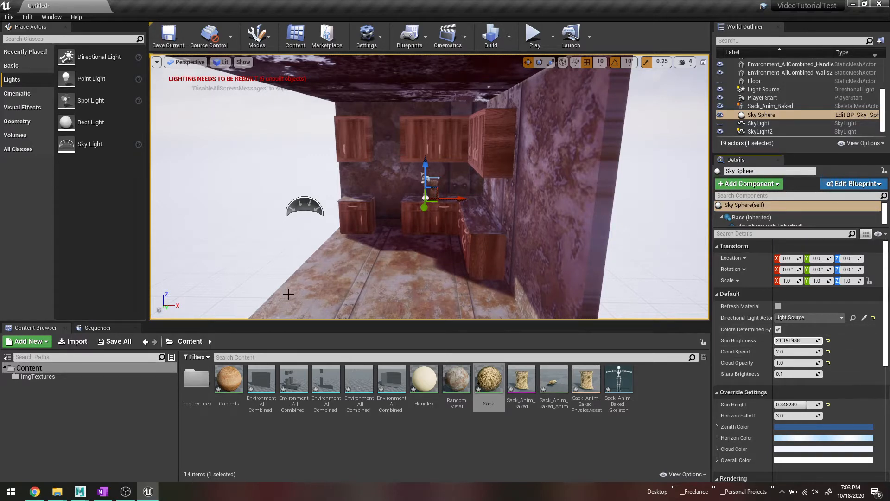
Examine the lighting on the sky, the kitchen exterior, the cabinets and the countertop from several viewpoints.
scroll(302, 249, down, 3)
right_drag(302, 248, 372, 239)
scroll(372, 239, down, 3)
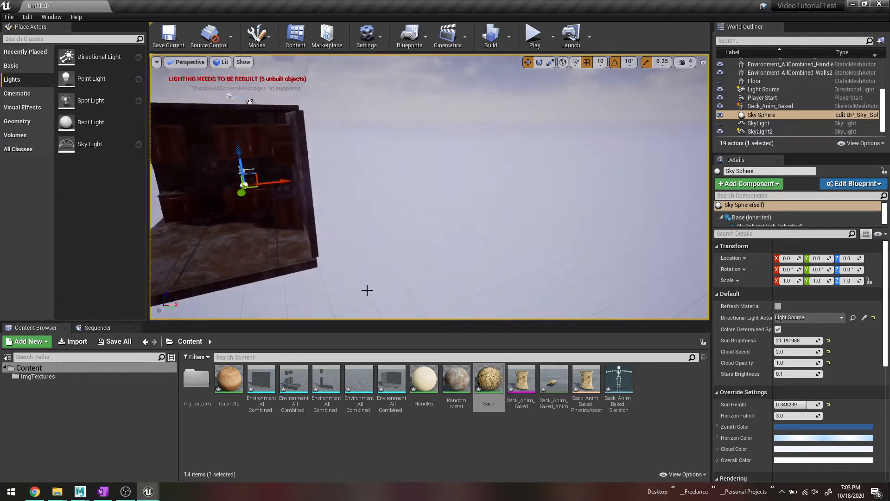
key(a)
right_drag(405, 278, 449, 255)
key(s)
key(w)
key(w)
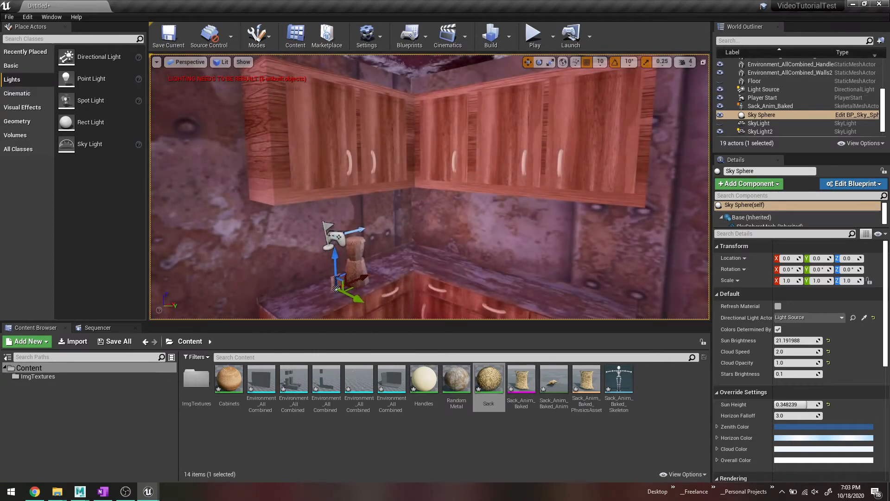
key(s)
right_drag(209, 208, 249, 207)
key(s)
key(d)
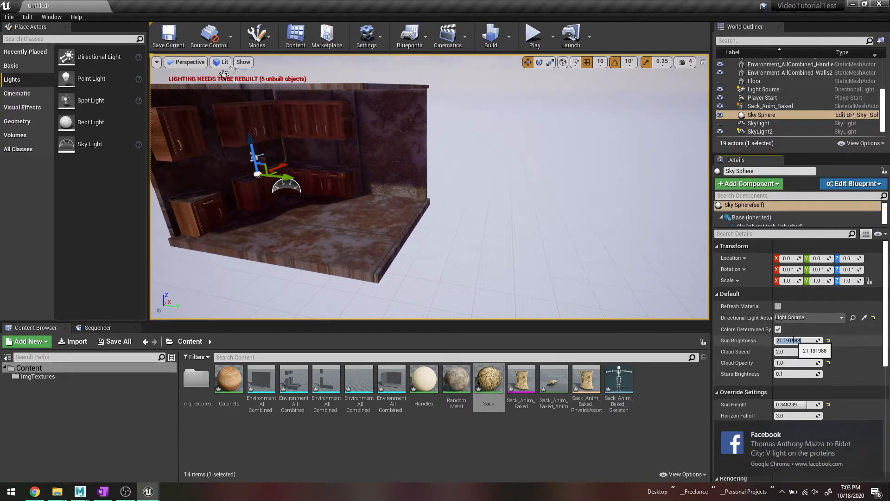
Set the Sky Sphere's Sun Brightness to 50 and dismiss the desktop notification.
text(50)
key(Return)
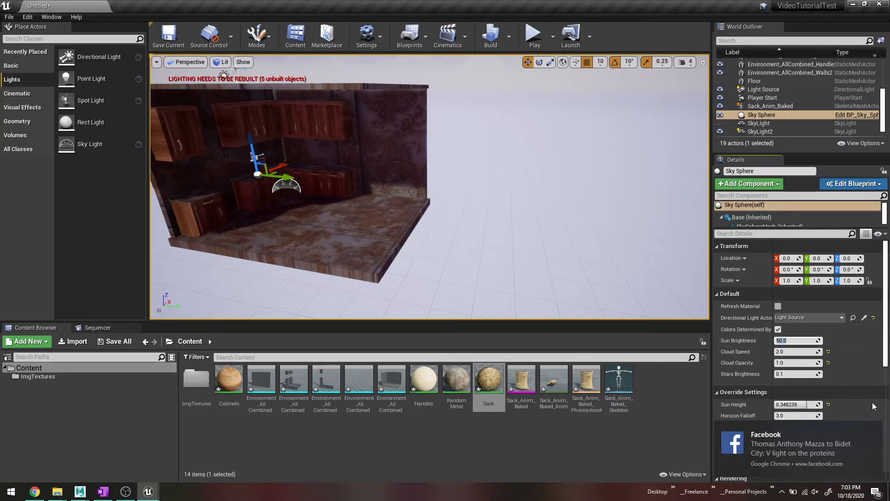
click(875, 431)
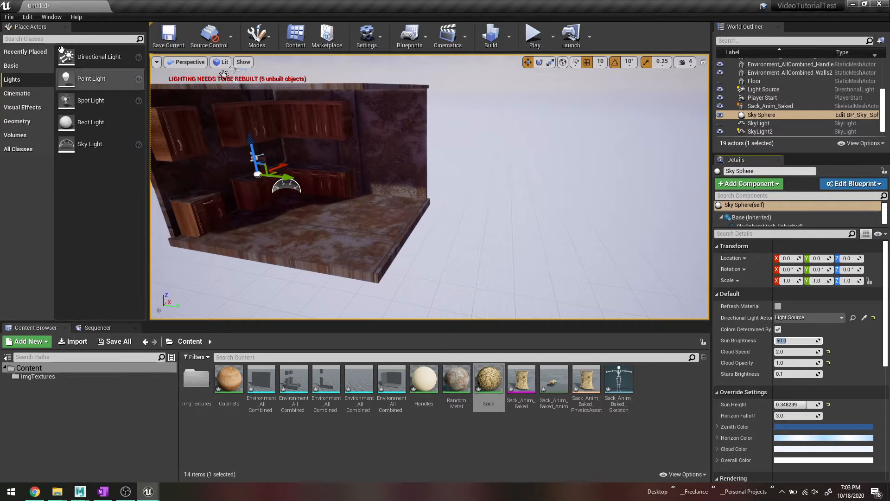
Find the HDRIBackdrop plugin by searching the plugins for "hdri", and enable it.
click(27, 18)
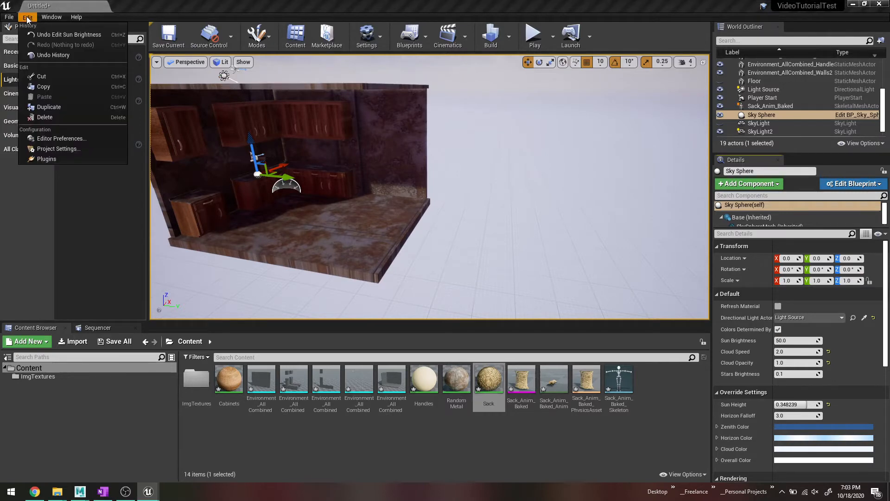
click(71, 156)
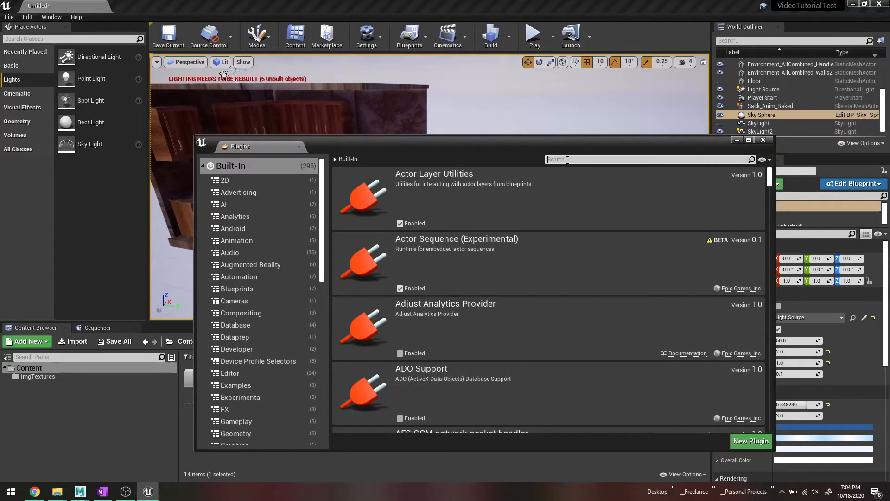
text(hdri)
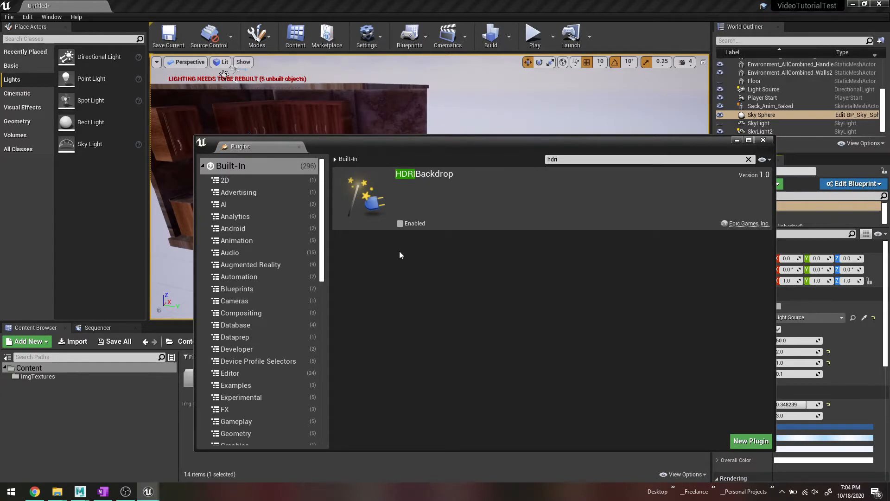
click(402, 222)
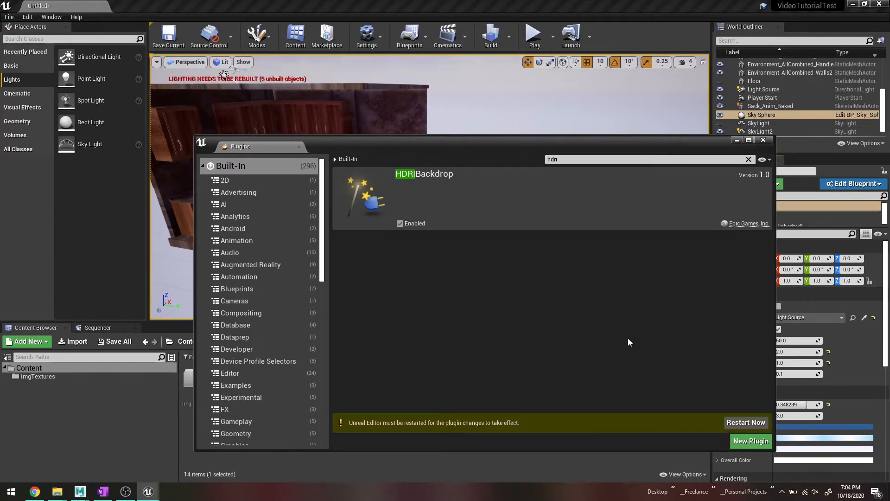
Dismiss the new plugin dialog without creating anything and close the plugins window without restarting the editor.
click(753, 441)
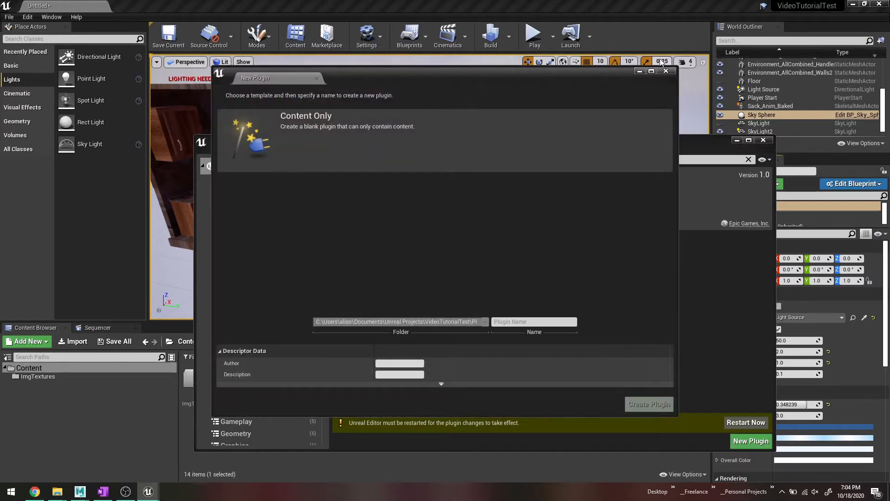
click(666, 71)
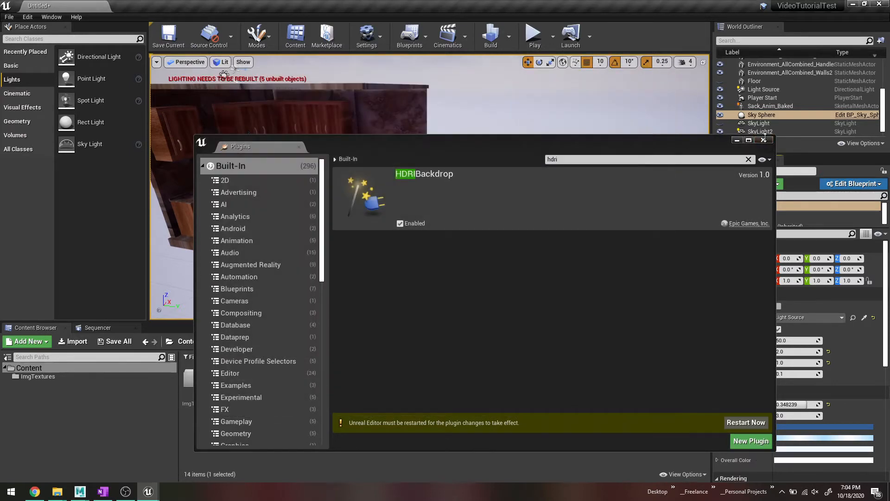
click(763, 140)
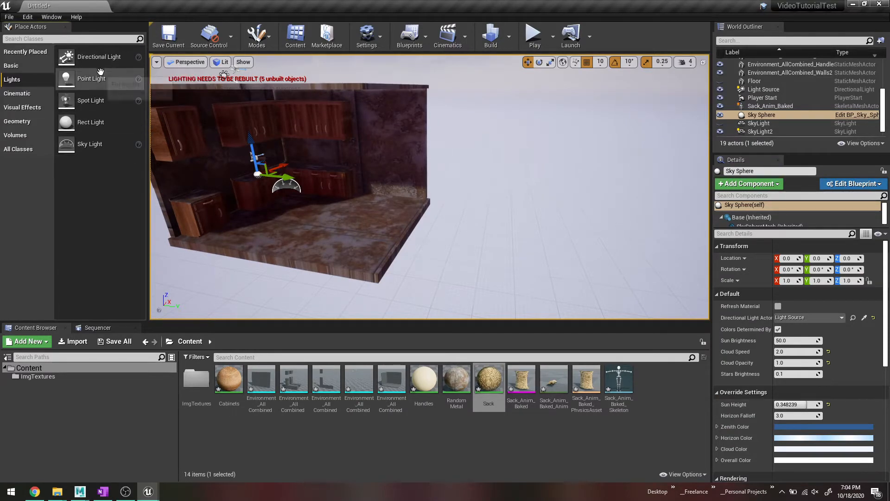
Place a directional light on the open ground beside the kitchen.
drag(106, 57, 454, 169)
drag(485, 212, 443, 228)
scroll(430, 221, up, 10)
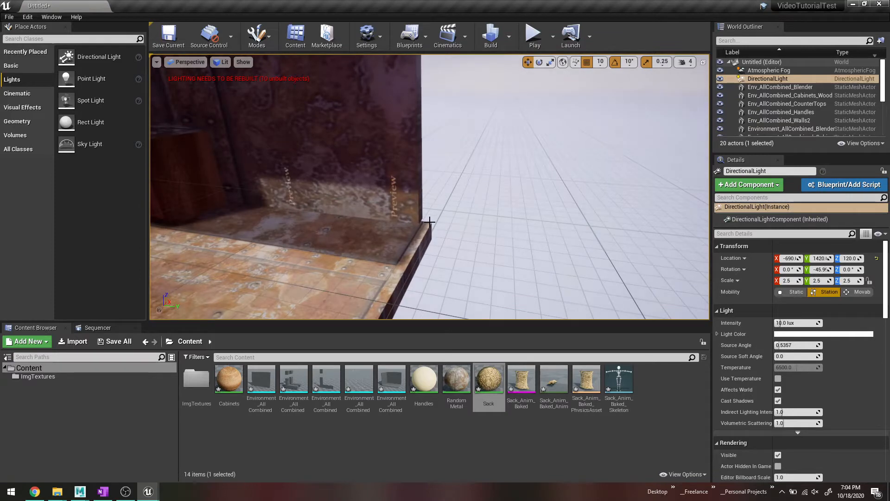
scroll(429, 222, down, 5)
scroll(438, 220, down, 3)
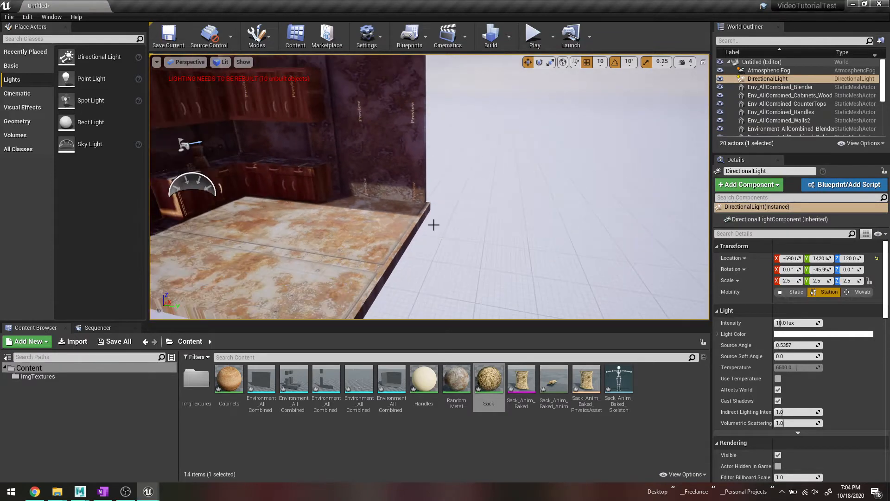
scroll(515, 240, down, 5)
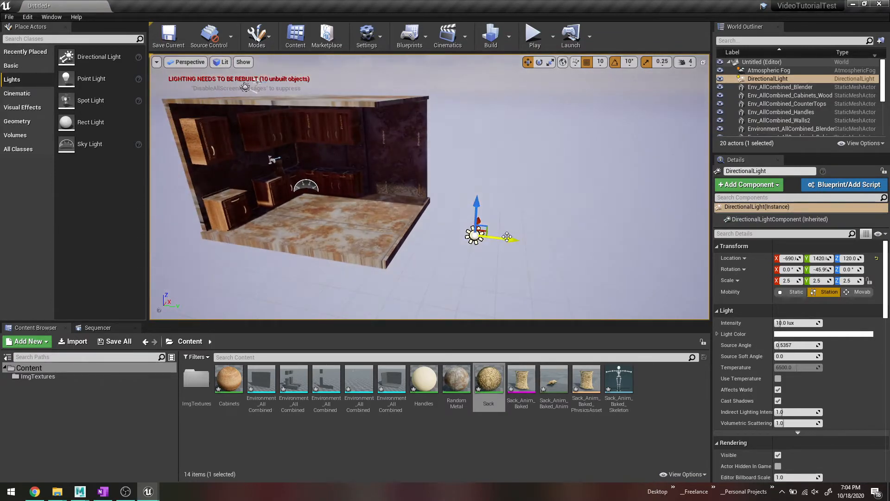
Rotate the directional light to about X 68.14, Y -21, Z -41.8 so it shines into the kitchen.
key(e)
mouse_move(516, 217)
mouse_down()
mouse_move(522, 246)
mouse_move(512, 203)
mouse_up()
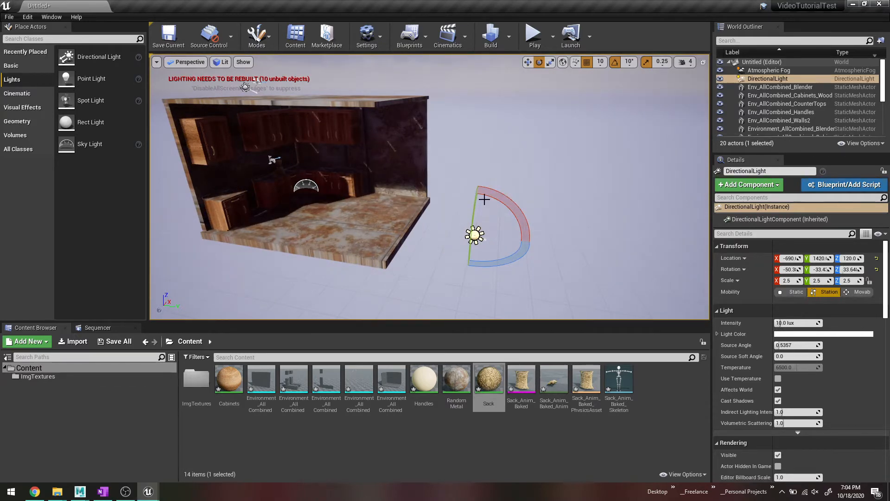
drag(514, 191, 525, 261)
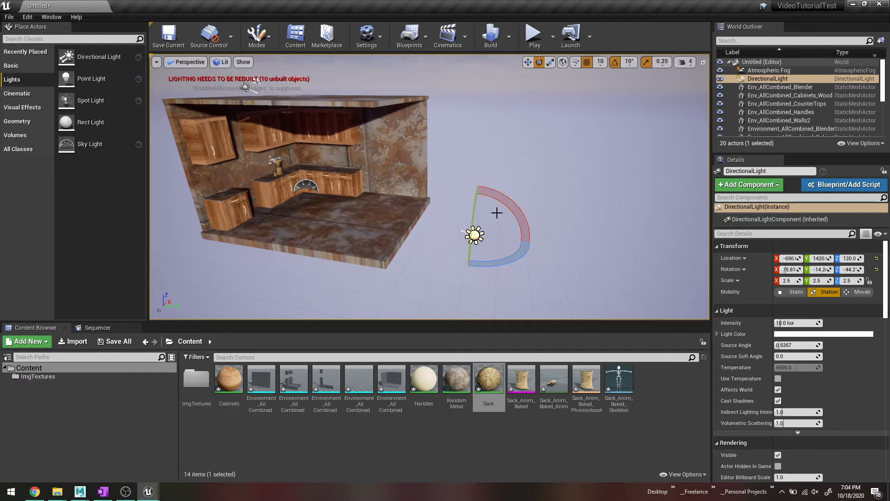
alt+middle_drag(497, 213, 493, 195)
right_drag(429, 187, 400, 215)
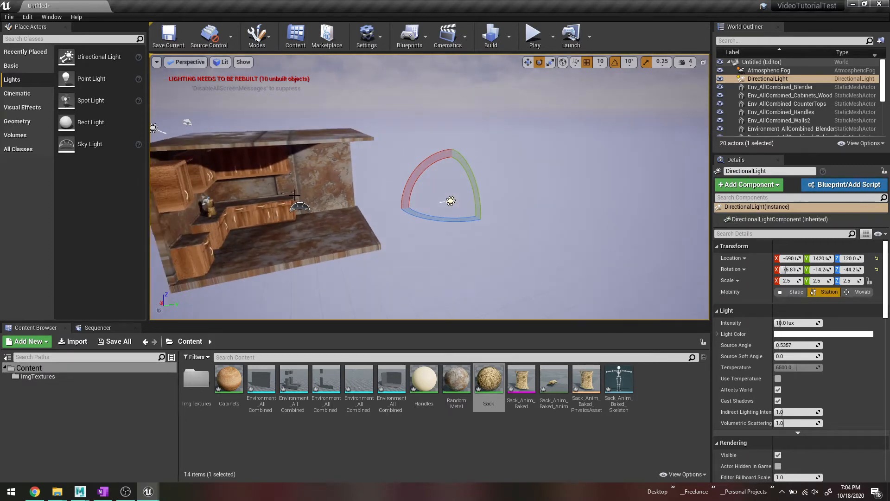
drag(424, 169, 403, 210)
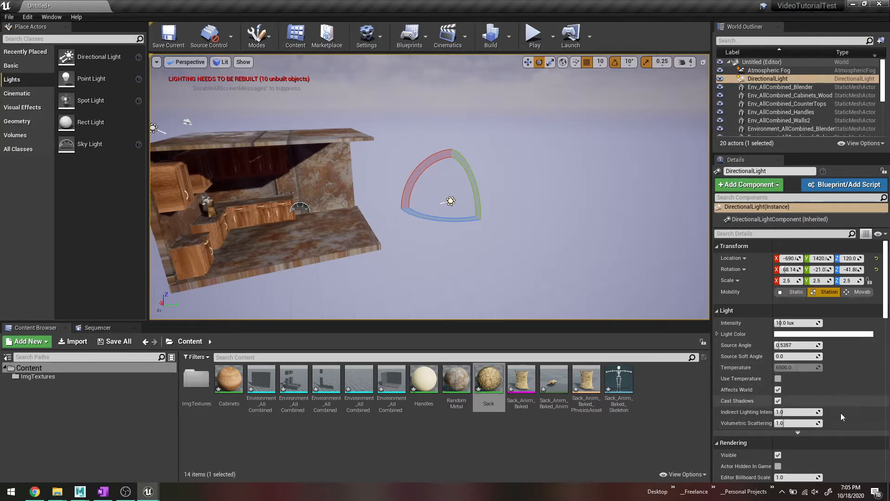
Turn off the new directional light's visibility and delete the light from the scene.
scroll(780, 393, down, 2)
scroll(781, 393, down, 2)
click(778, 396)
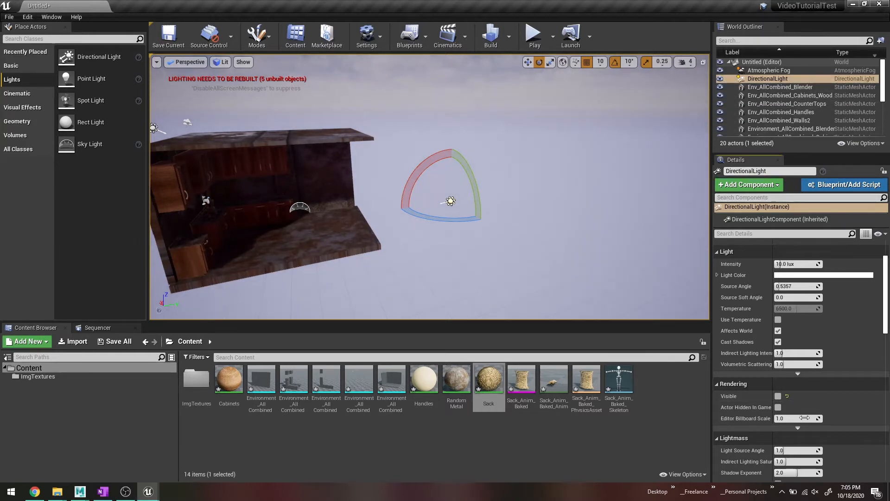
click(778, 397)
click(779, 397)
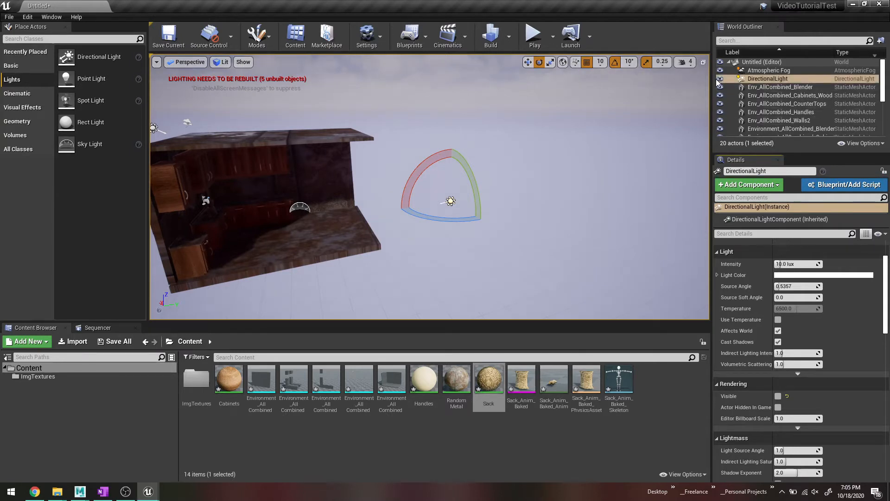
click(720, 80)
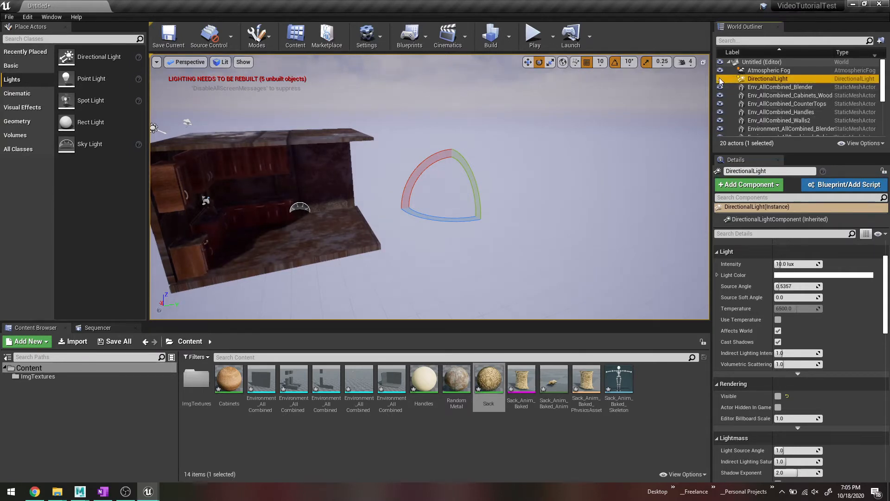
click(720, 80)
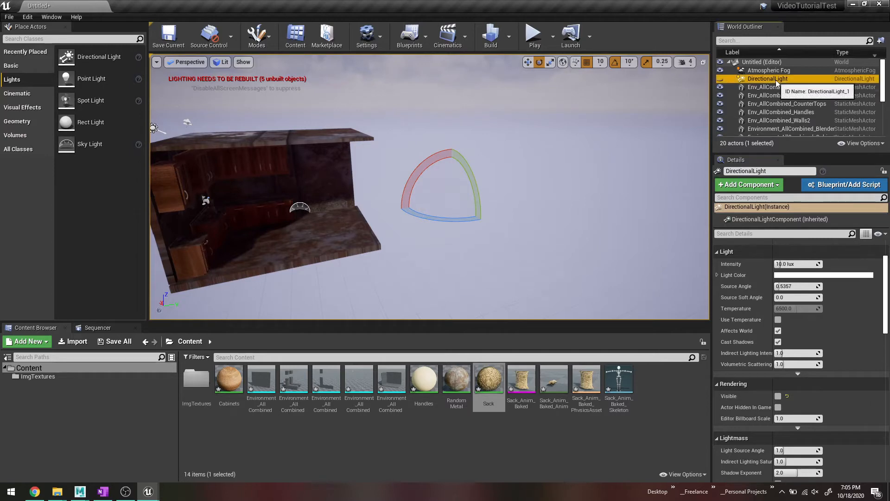
key(Delete)
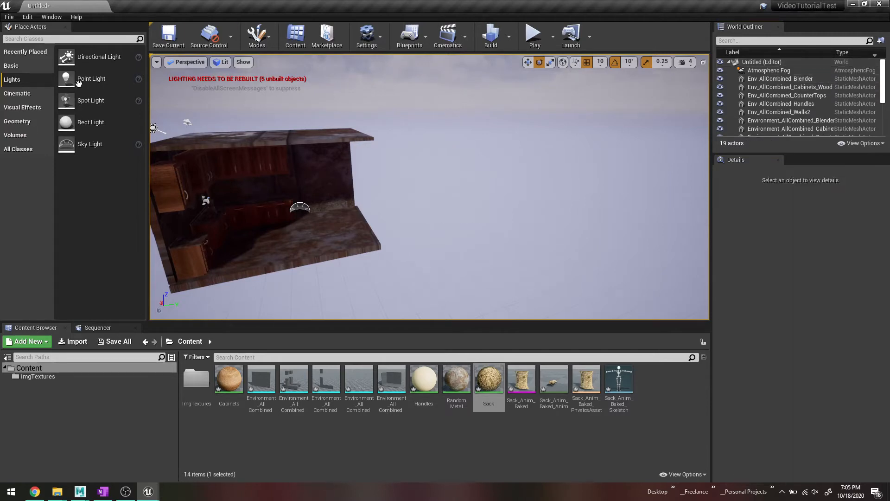
Place a point light low against the kitchen's back wall near its open end and frame it in view.
drag(79, 82, 334, 201)
key(f)
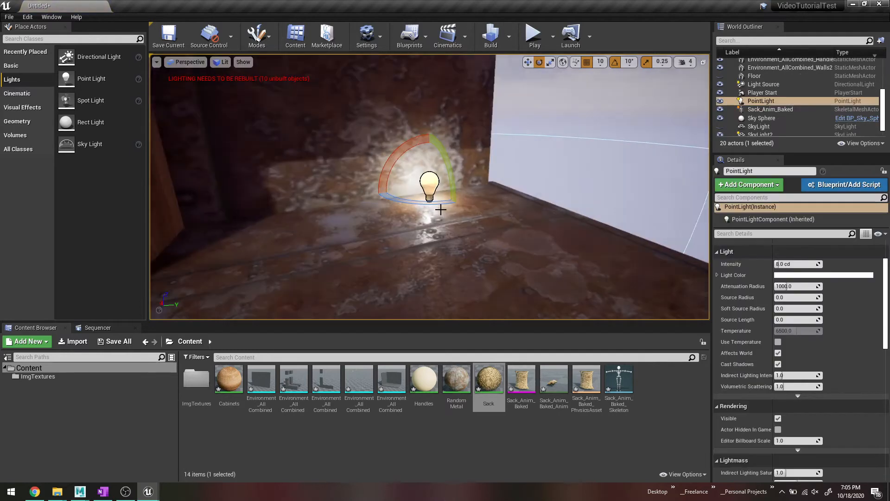
scroll(441, 209, down, 6)
Move the point light up to just below the kitchen ceiling, in front of the upper cabinets.
key(w)
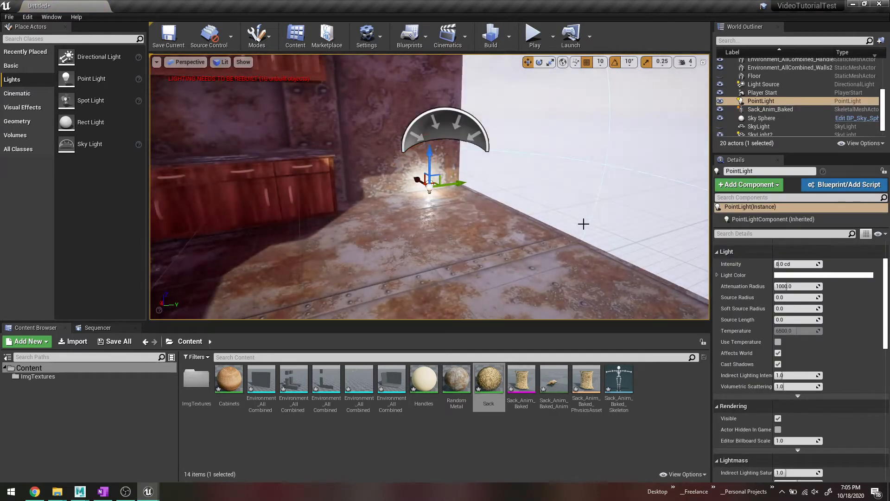
alt+drag(652, 250, 504, 253)
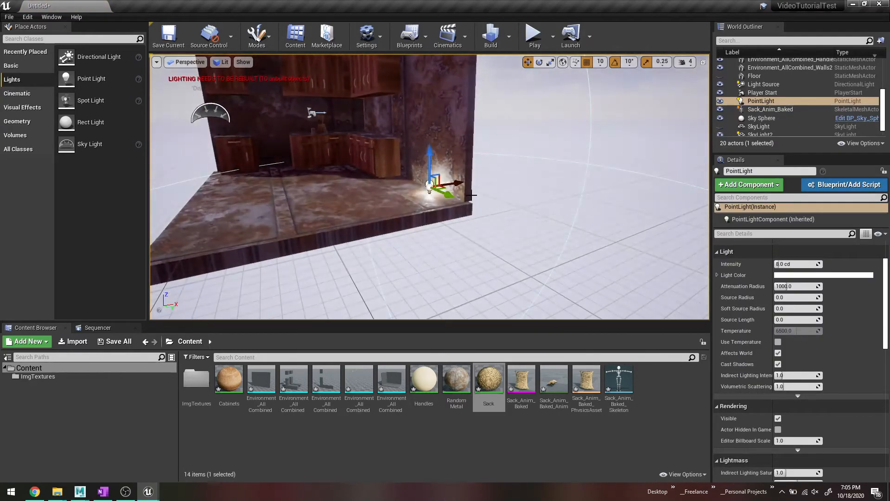
drag(457, 184, 248, 55)
scroll(429, 187, down, 4)
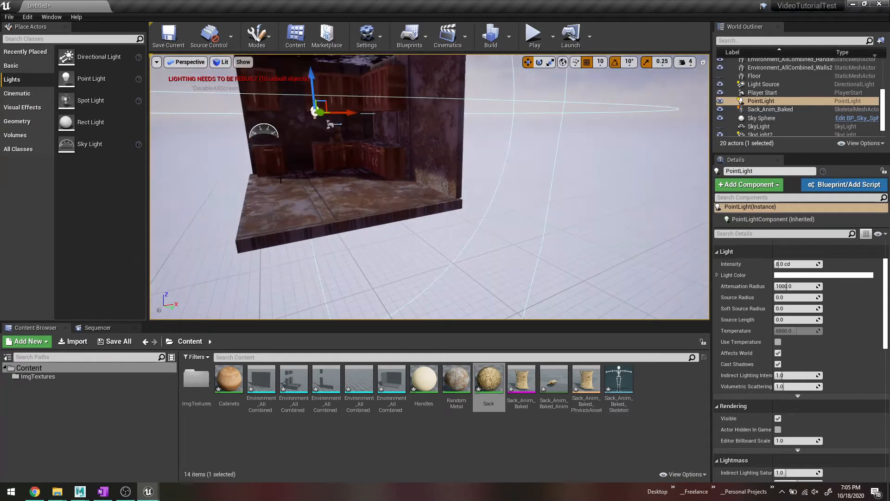
alt+drag(430, 186, 478, 187)
alt+drag(301, 184, 257, 173)
alt+drag(257, 136, 491, 259)
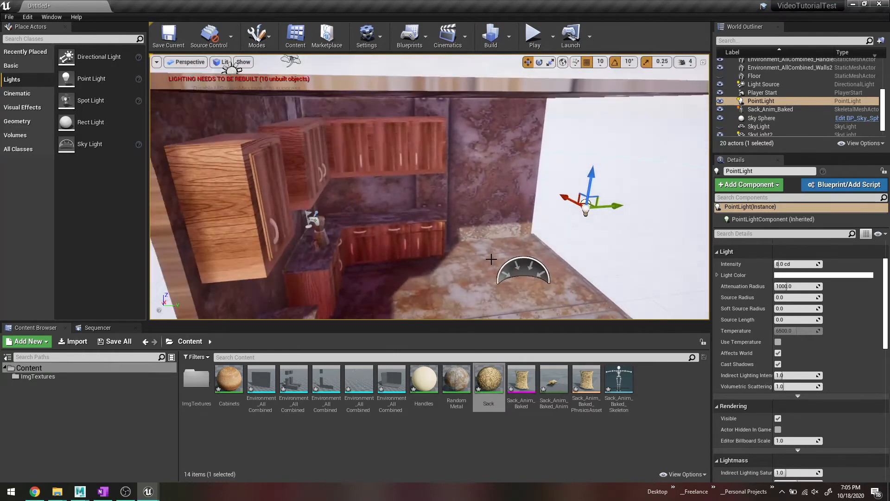
drag(612, 208, 389, 79)
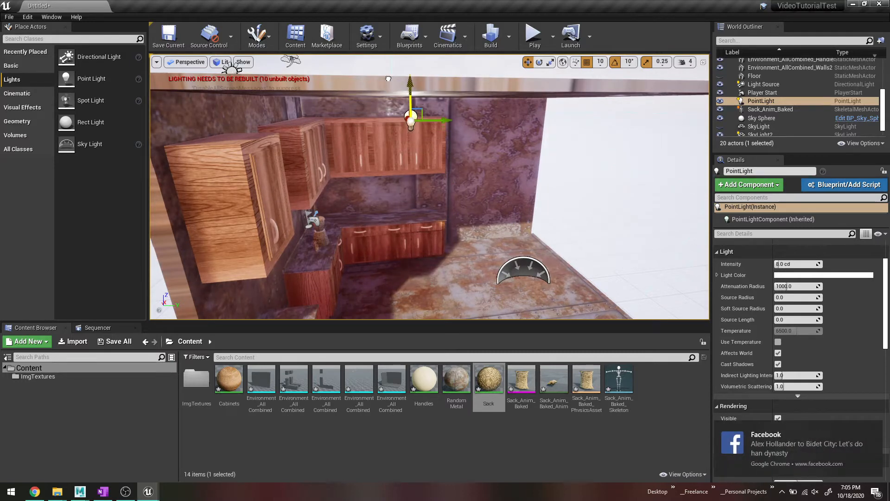
Set the point light's Source Radius to about 3.02 and toggle its Cast Shadows off and back on.
right_drag(450, 138, 377, 101)
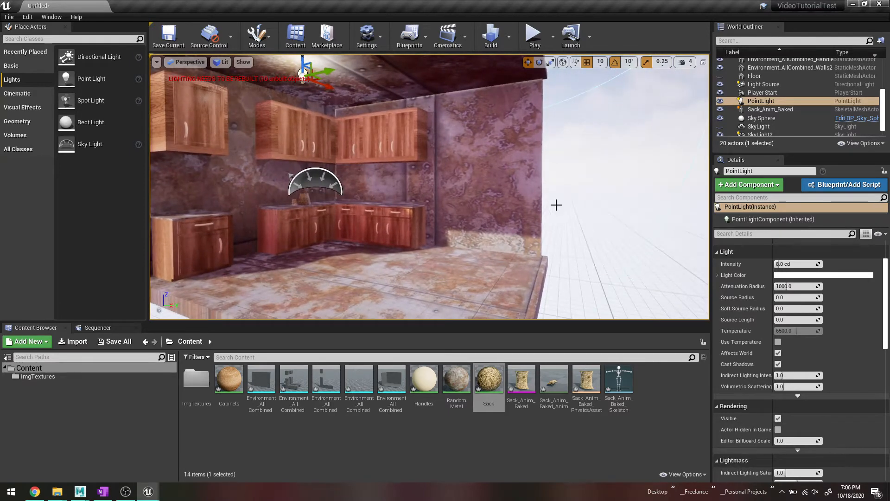
right_drag(557, 205, 533, 204)
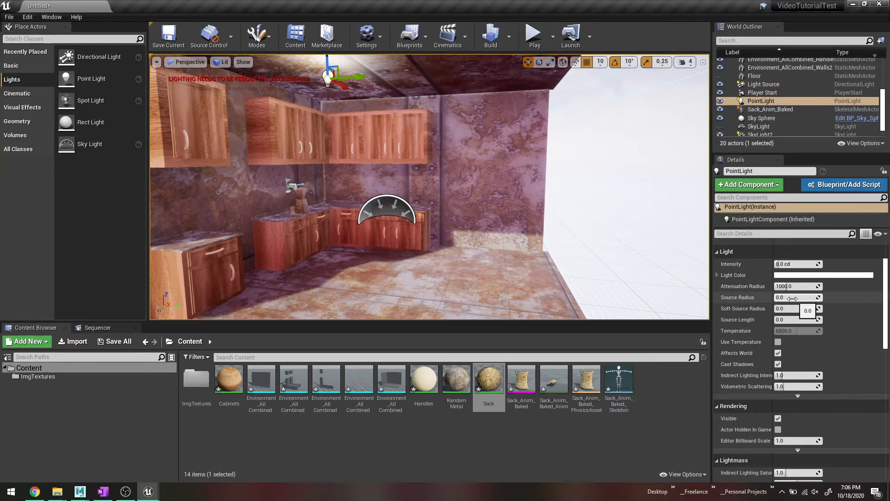
drag(789, 297, 794, 297)
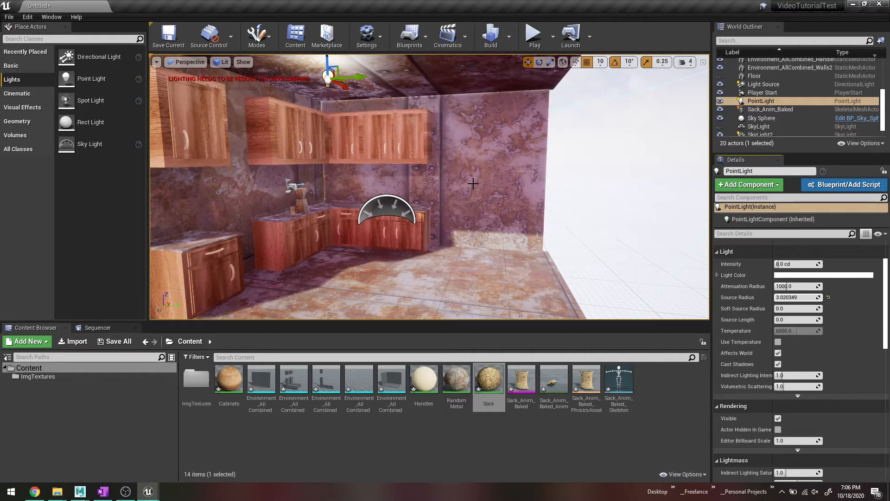
click(778, 365)
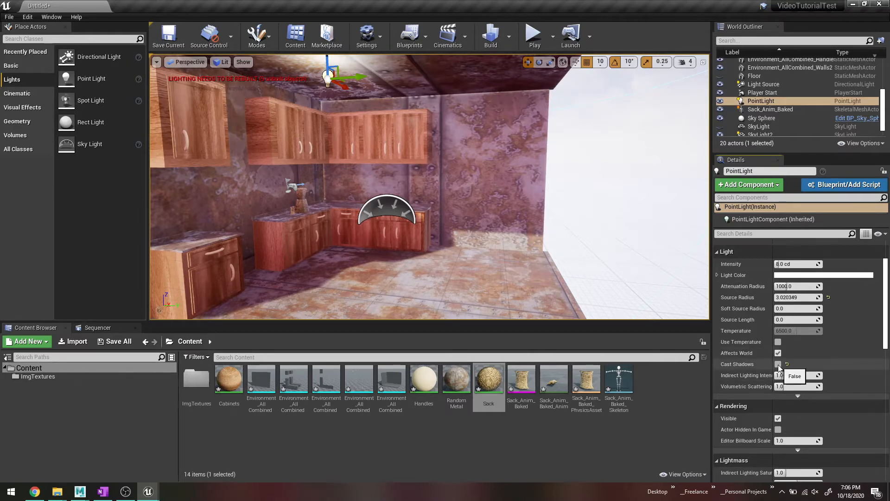
click(778, 364)
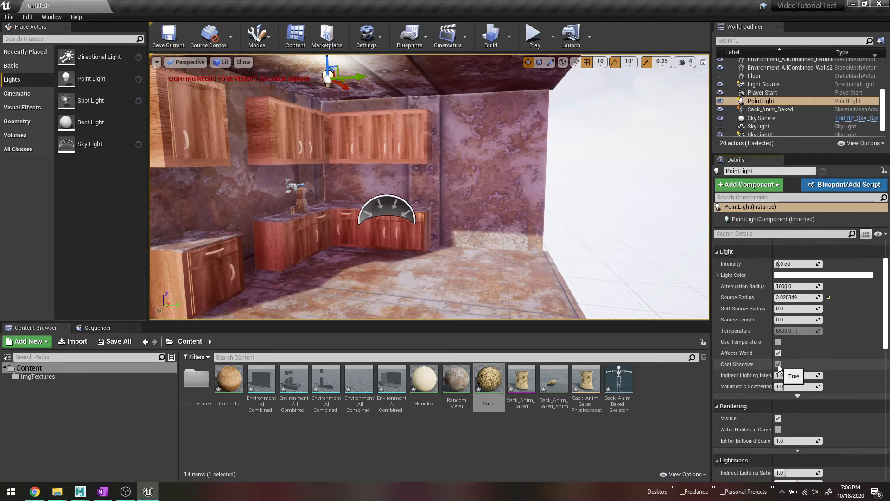
Change the point light's Light Color to a warm light orange.
click(786, 275)
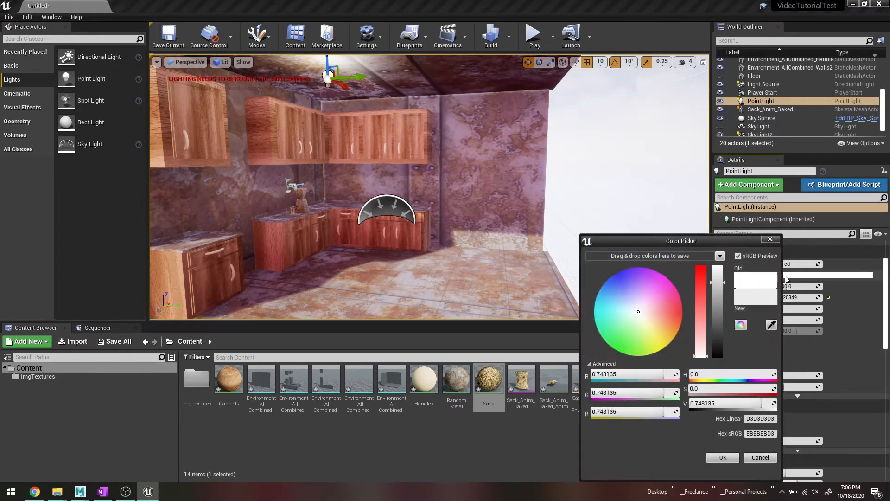
drag(656, 296, 667, 326)
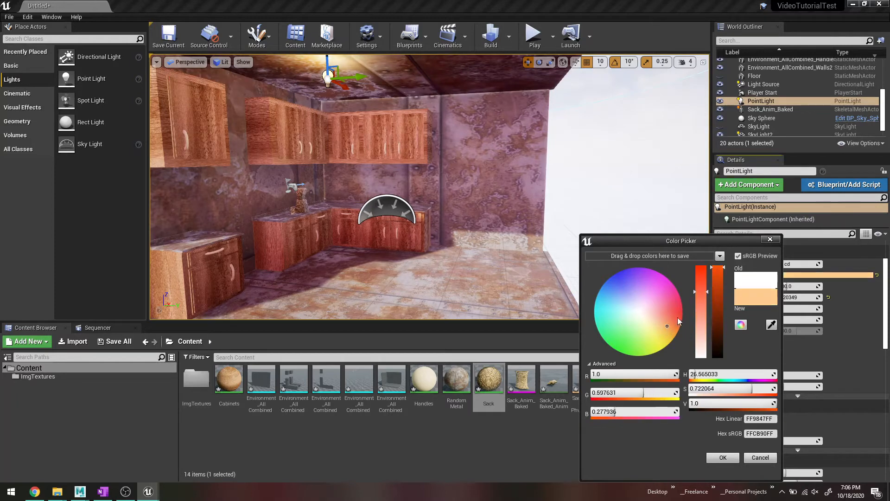
drag(706, 300, 707, 310)
click(722, 458)
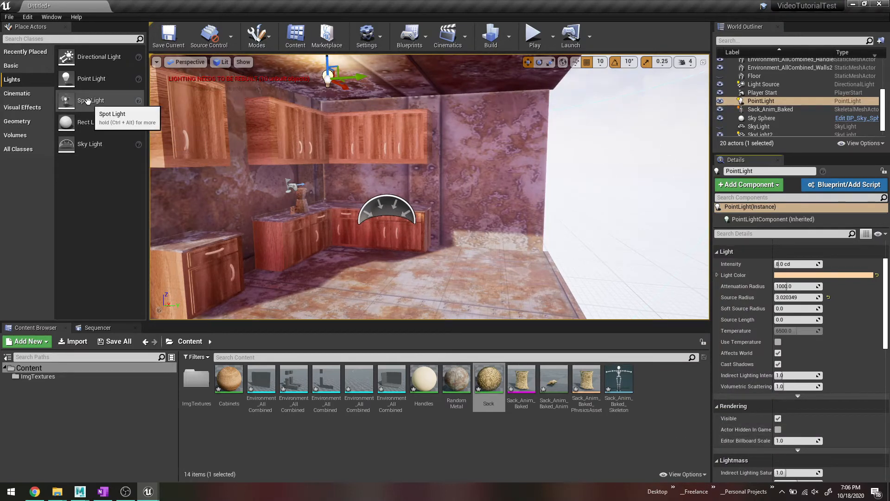
Try a rect light on the kitchen floor, rotating it in different directions, and delete it.
drag(84, 122, 515, 298)
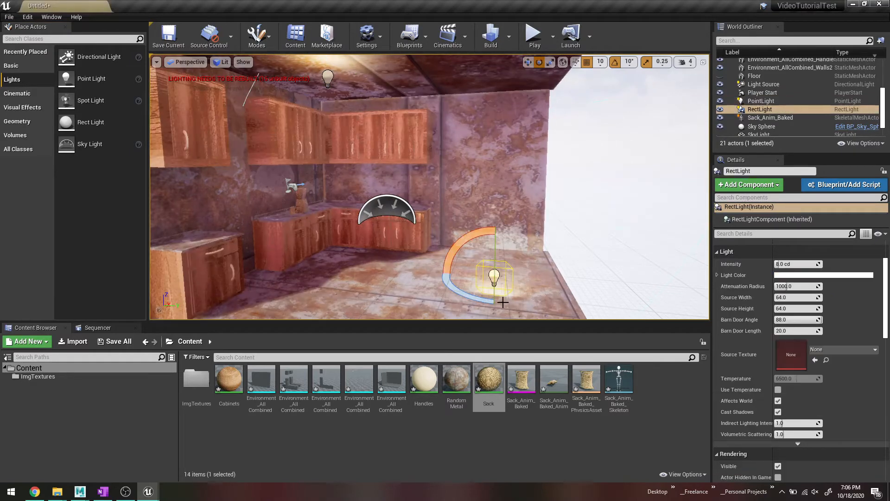
drag(455, 264, 434, 276)
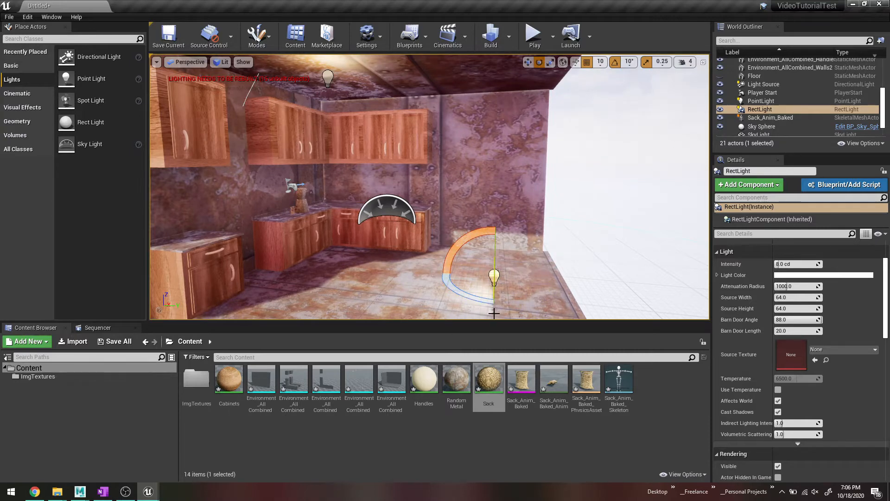
key(w)
key(e)
drag(487, 230, 505, 177)
key(w)
key(Delete)
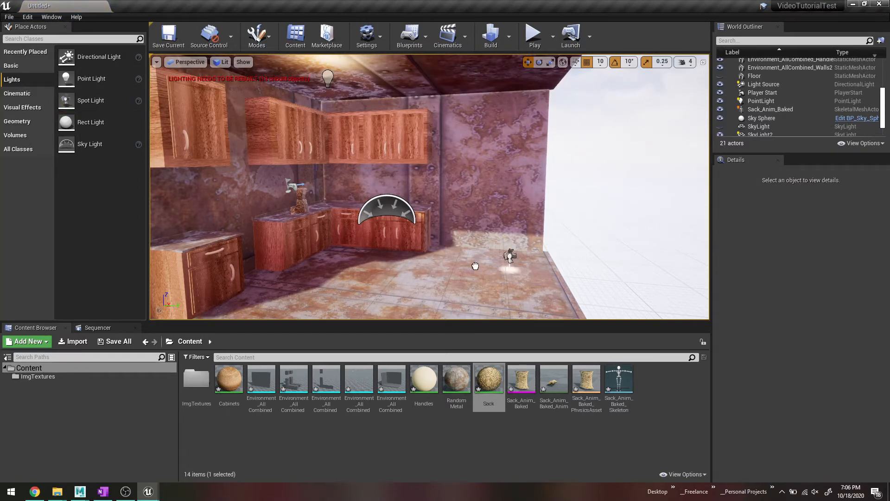
Place a downward-facing spot light in the middle of the kitchen, above the floor, and view it from the side.
drag(429, 277, 390, 177)
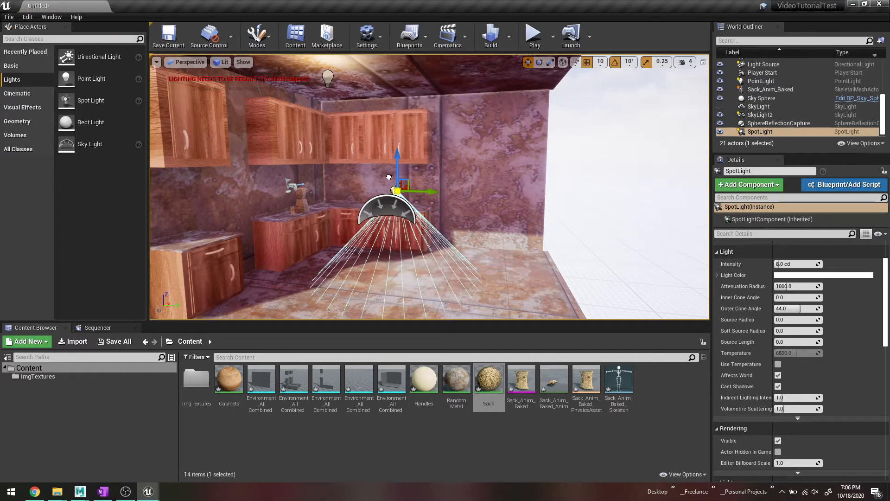
key(f)
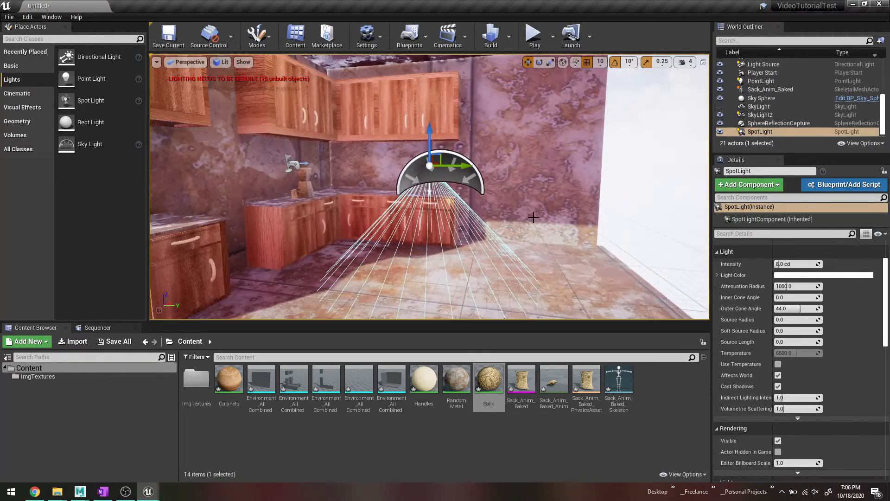
right_drag(542, 224, 415, 166)
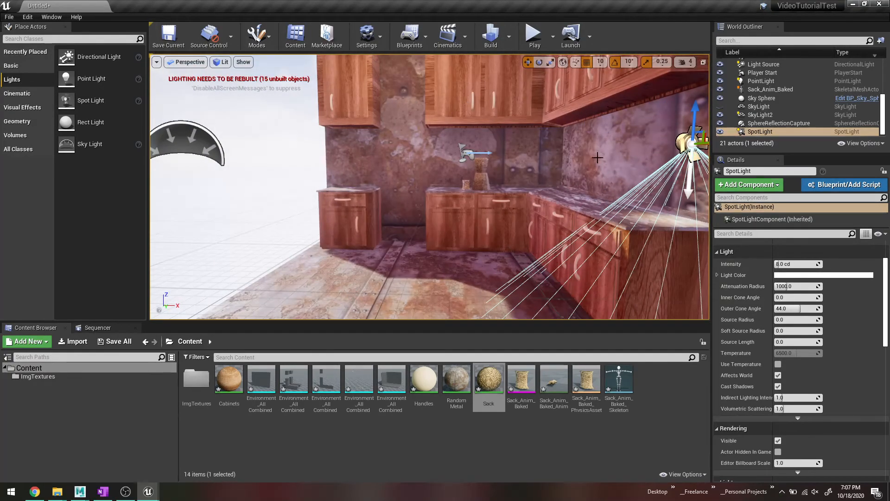
Move the spot light beneath the upper wall cabinets so that it shines down on the countertop near its open end.
scroll(596, 154, down, 3)
drag(610, 157, 593, 151)
key(ctrl+z)
key(f)
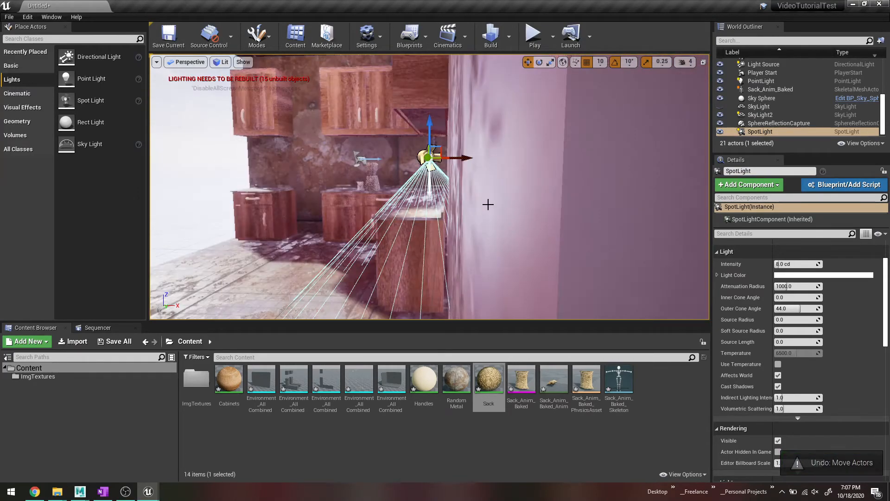
alt+right_drag(297, 228, 255, 228)
alt+drag(288, 218, 322, 215)
drag(463, 157, 369, 98)
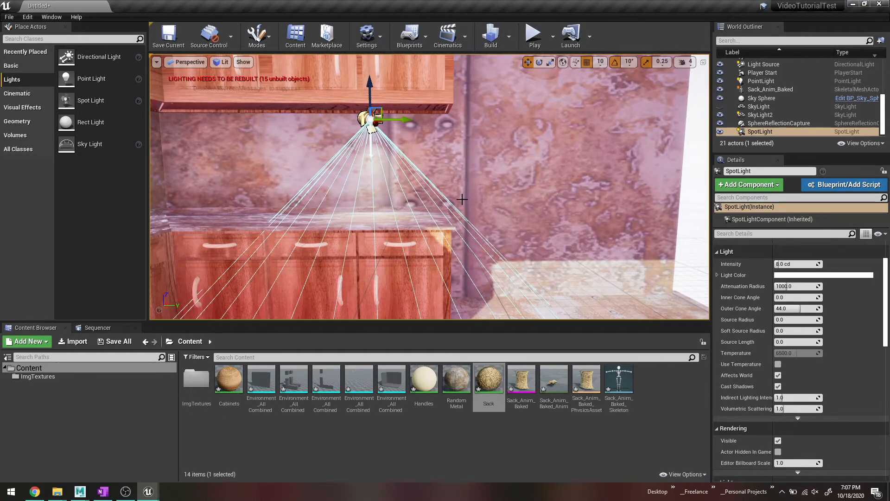
alt+right_drag(462, 199, 430, 220)
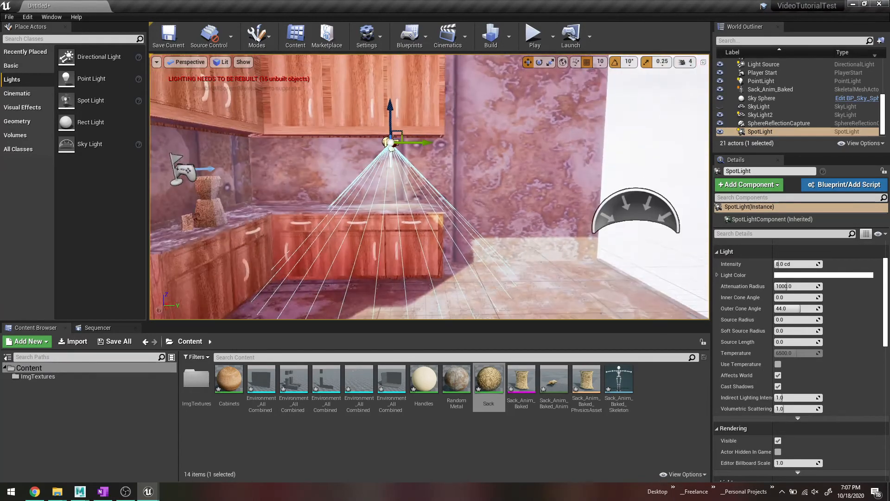
alt+drag(429, 220, 432, 253)
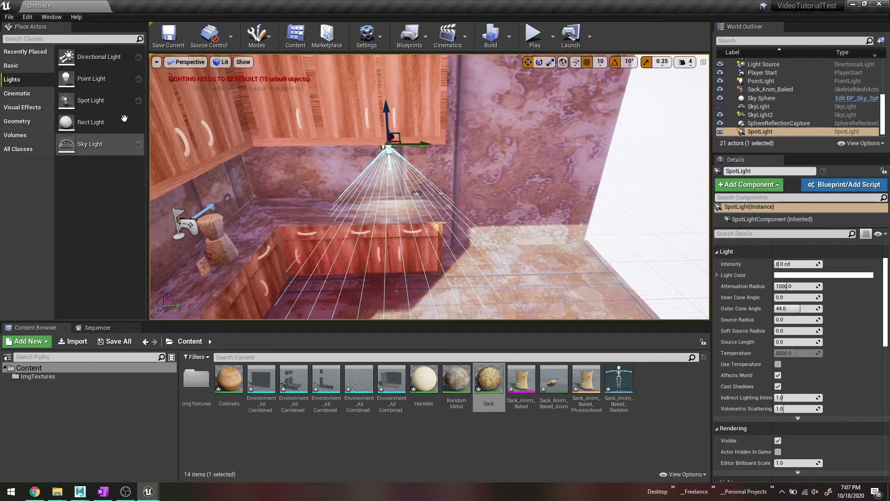
Look through the spot light's Rendering, Lightmass, Performance, Light Function and Light Profiles settings.
scroll(833, 333, down, 5)
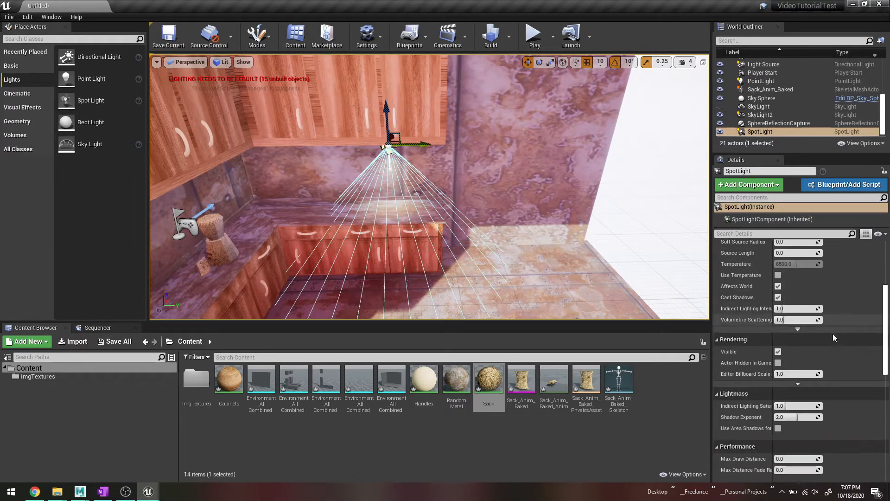
scroll(833, 333, down, 5)
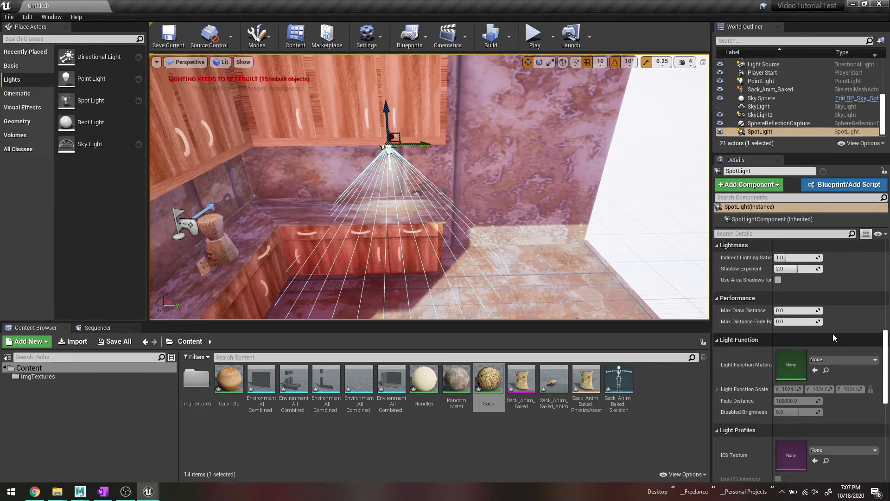
scroll(833, 333, down, 3)
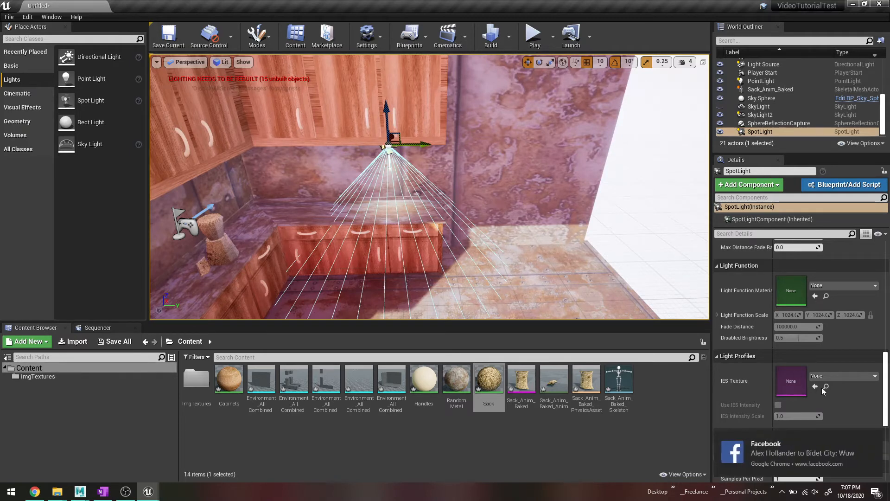
click(875, 439)
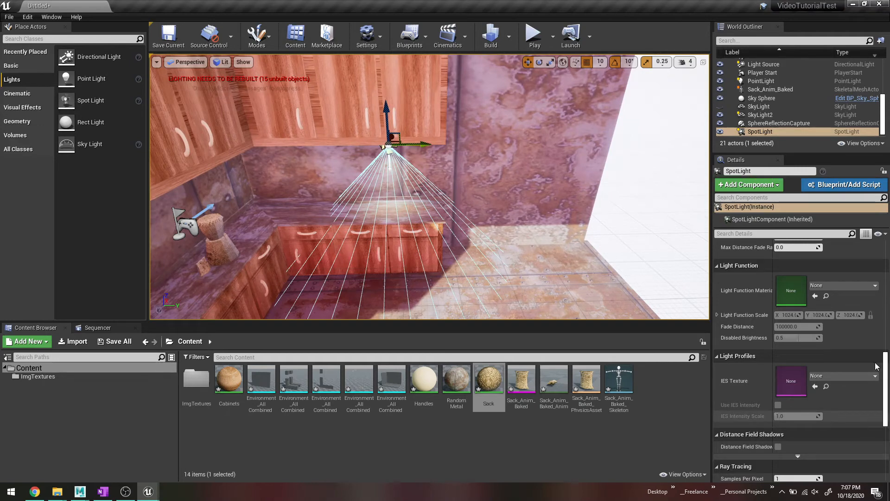
scroll(843, 338, up, 6)
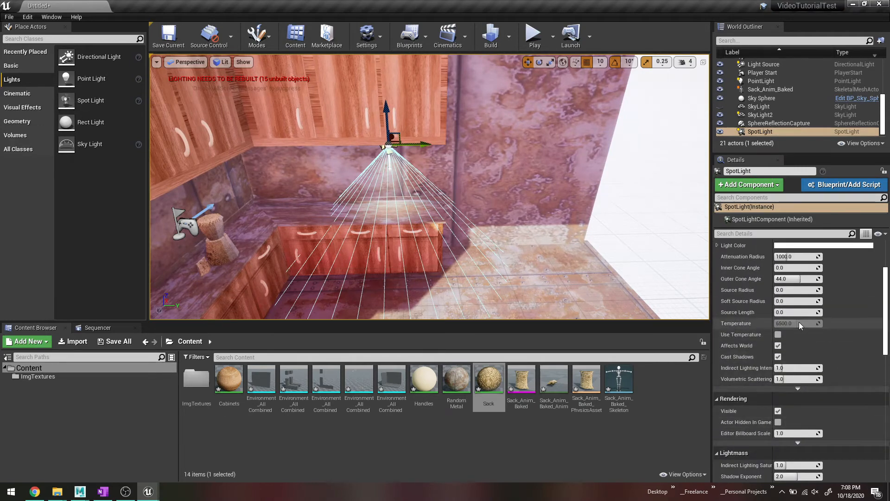
Change the spot light's Light Color to a pale yellow, hex sRGB about FDFFE3FF.
scroll(799, 320, up, 4)
click(830, 334)
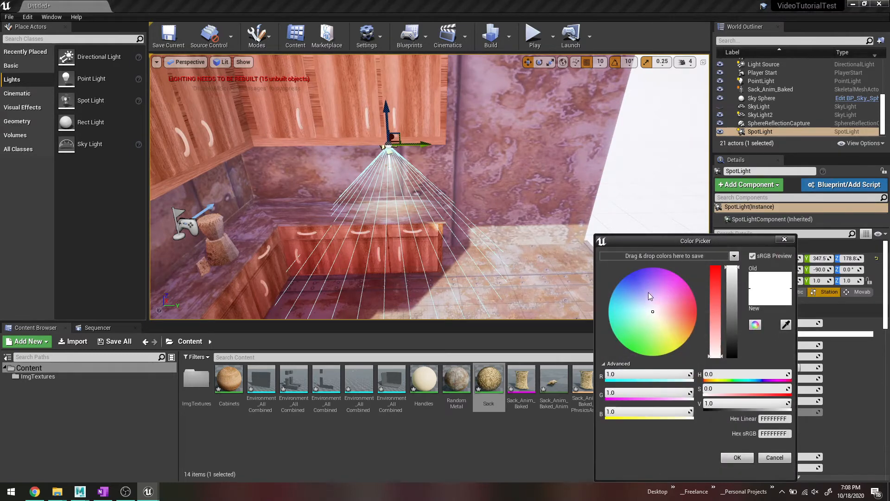
click(125, 492)
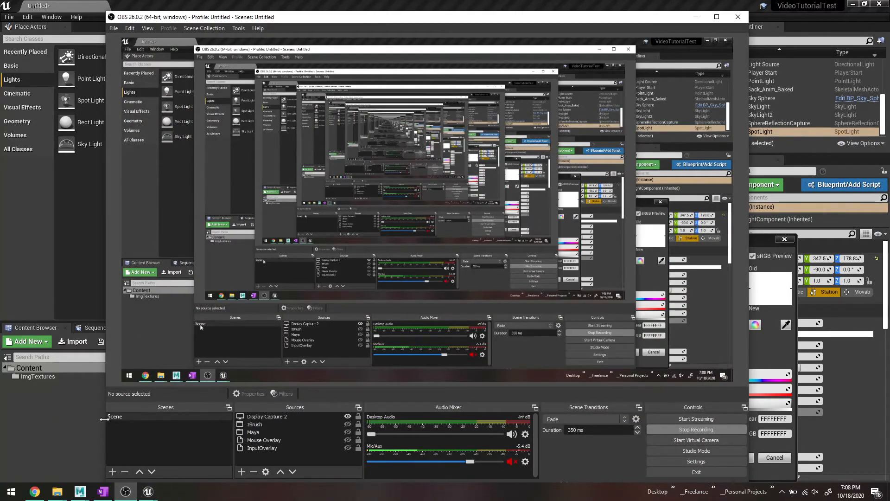
click(66, 437)
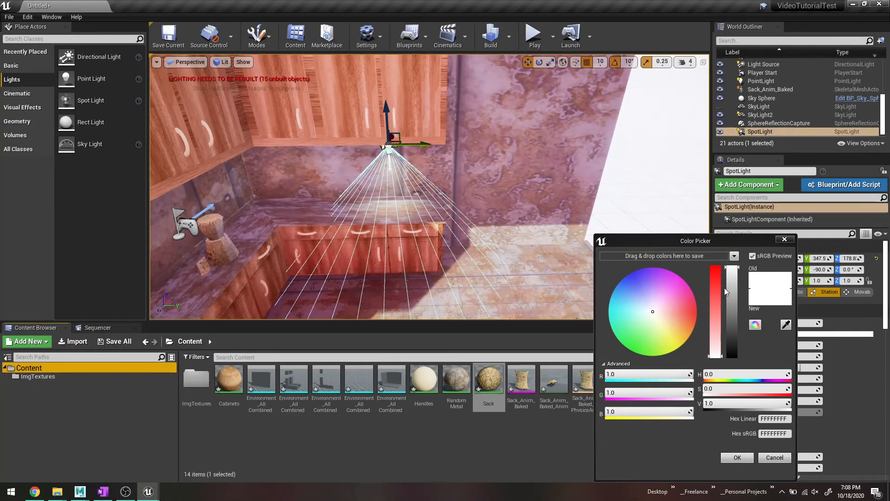
drag(658, 291, 661, 328)
drag(721, 325, 722, 336)
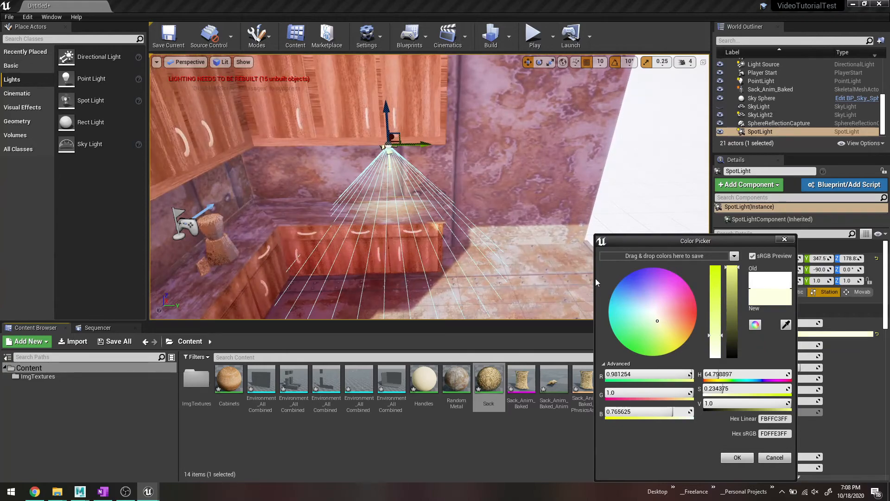
click(741, 455)
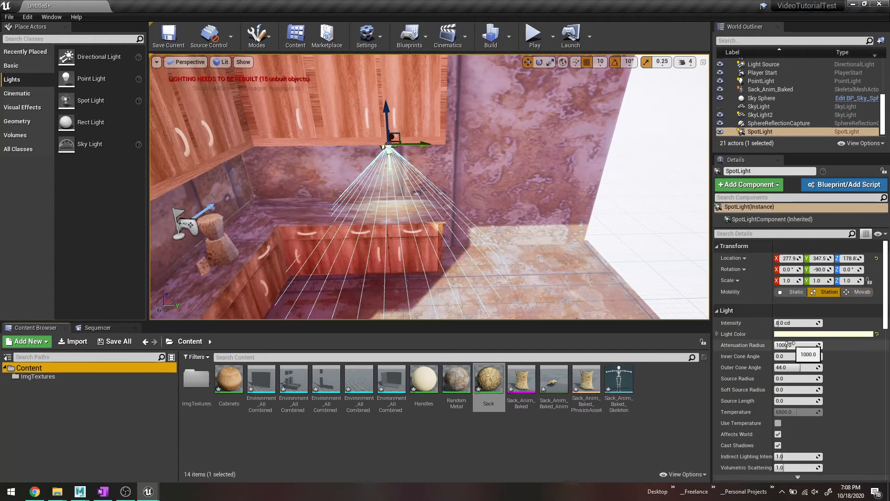
Set the spot light's Attenuation Radius to about 232.4, Outer Cone Angle 28.2, Soft Source Radius 1.1, Source Radius 0.83 and Intensity 22.3 cd.
drag(792, 345, 791, 367)
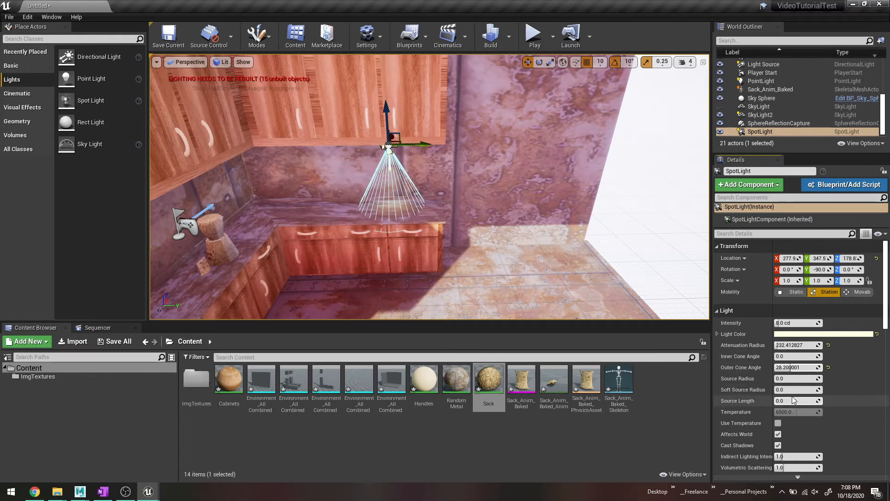
drag(788, 390, 798, 389)
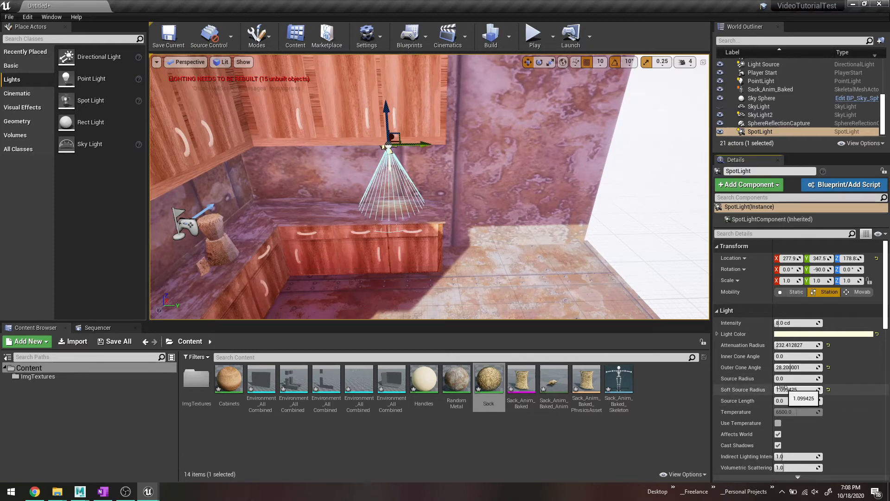
drag(788, 379, 802, 378)
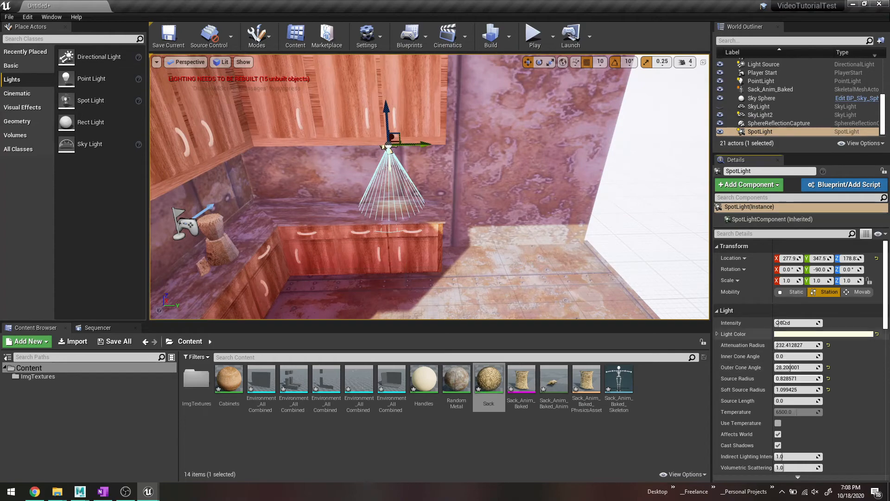
drag(788, 323, 807, 323)
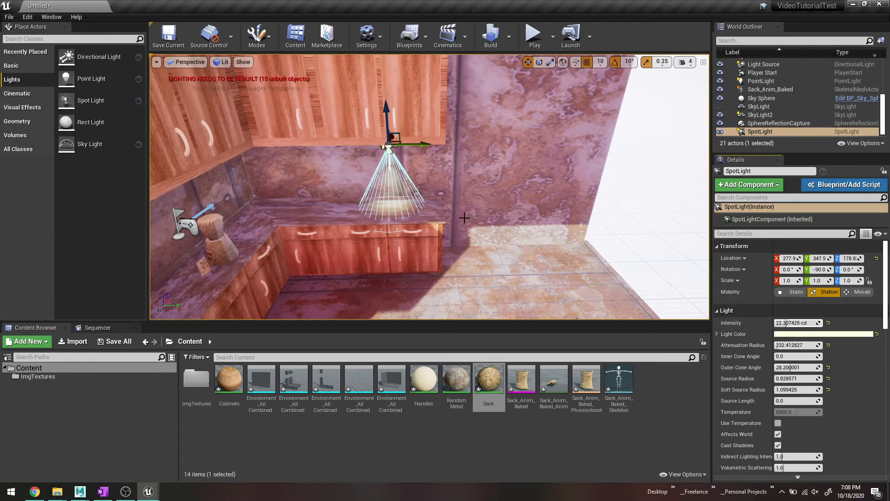
Move the spot light along the counter toward its open end, to a Y location of about 377.5.
key(f)
mouse_move(538, 244)
alt+mouse_down()
mouse_move(529, 250)
mouse_move(538, 234)
mouse_move(545, 239)
mouse_move(533, 236)
alt+mouse_up()
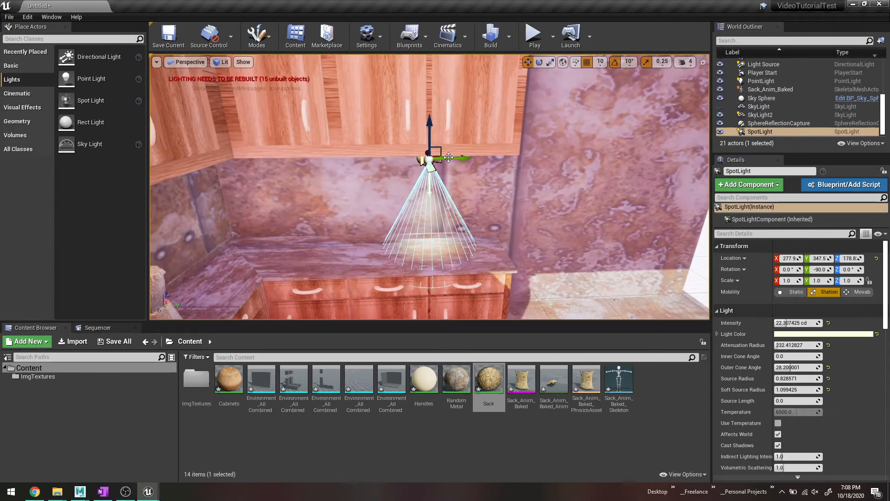
mouse_move(465, 158)
mouse_down()
mouse_move(434, 162)
mouse_move(477, 167)
mouse_up()
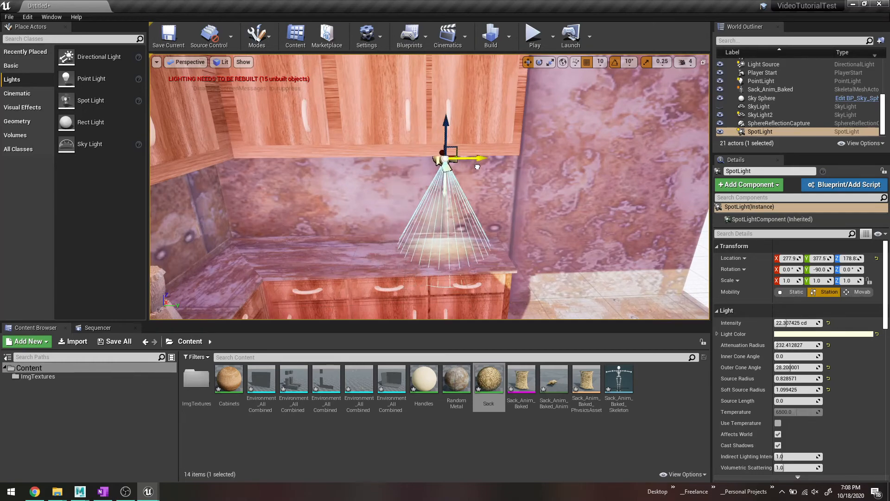
right_click(455, 211)
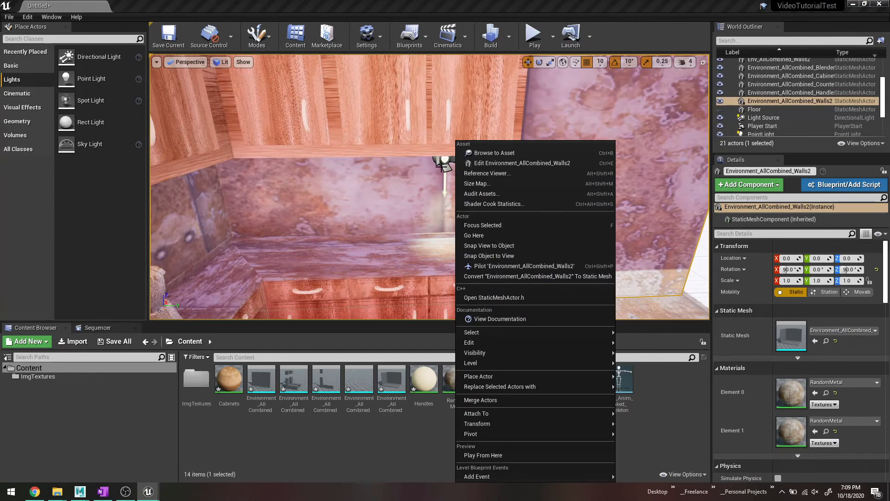
key(Escape)
key(ctrl+z)
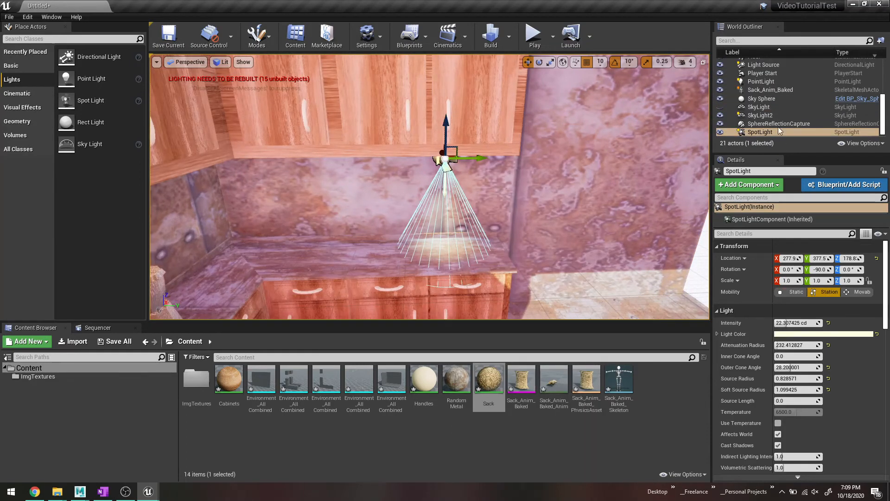
right_click(767, 131)
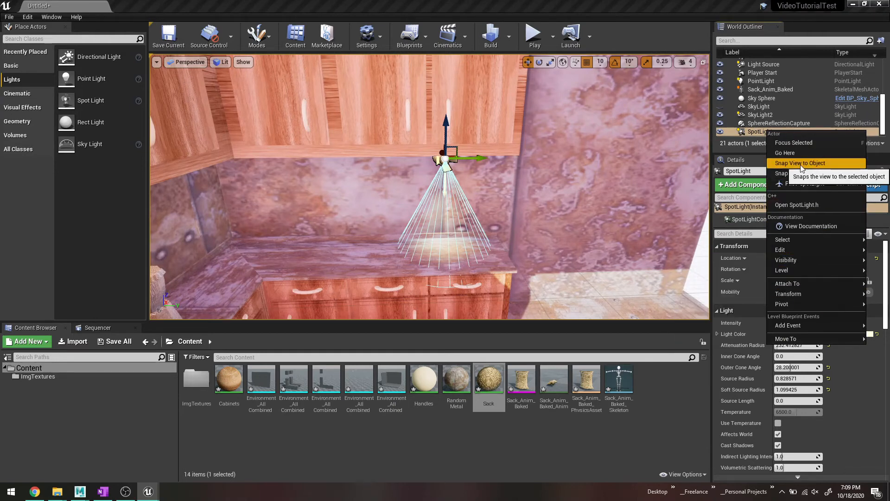
mouse_move(826, 261)
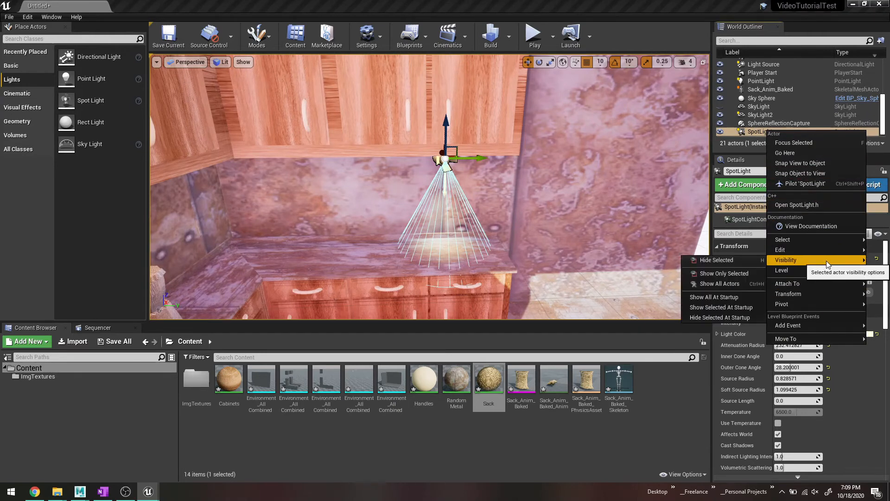
click(755, 133)
right_click(755, 132)
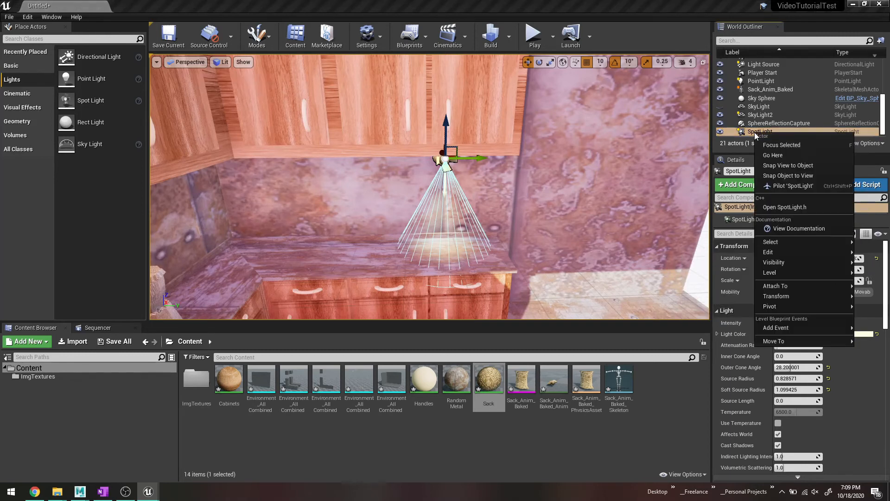
click(750, 129)
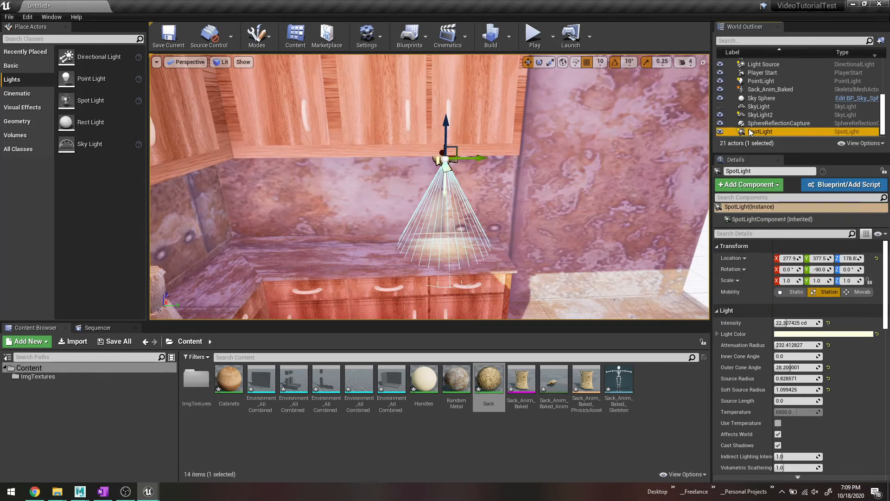
Duplicate the spot light twice and space the copies along the same counter beneath the upper cabinets.
key(ctrl+w)
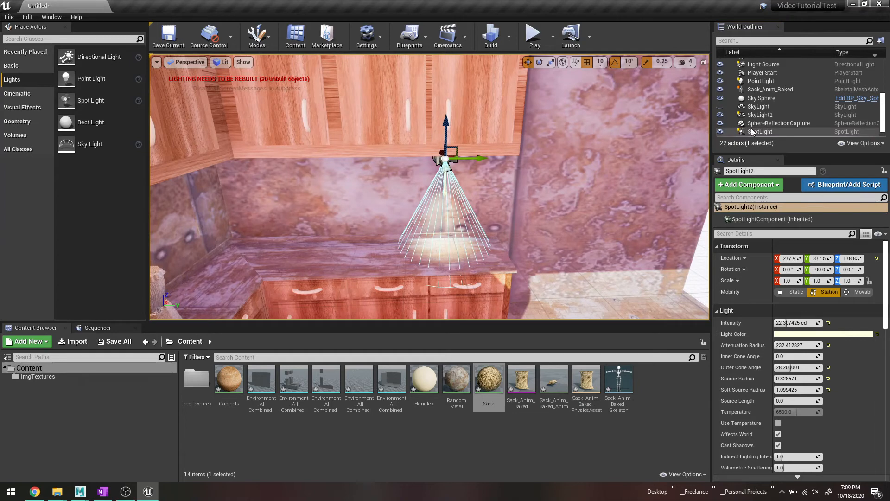
drag(481, 159, 281, 175)
key(ctrl+w)
Select all three spot lights and shift them together toward the wall, to an X location of 287.924.
alt+drag(350, 189, 345, 185)
ctrl+click(383, 157)
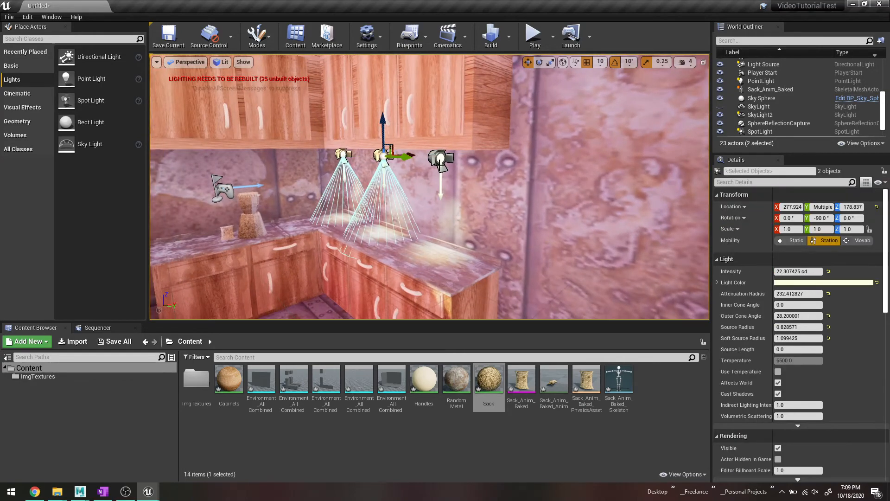
ctrl+click(429, 160)
alt+drag(435, 187, 472, 156)
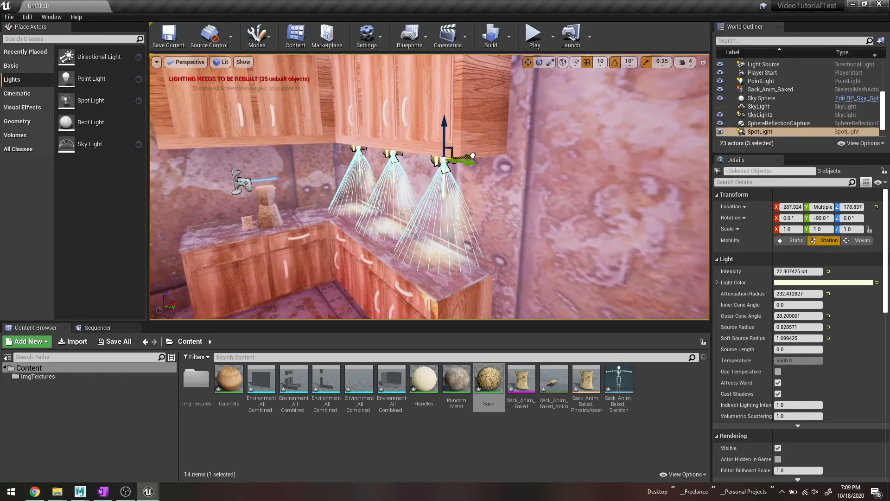
Duplicate the spot light nearest the corner twice and place the copies beneath the upper cabinets over the adjoining counter.
click(355, 182)
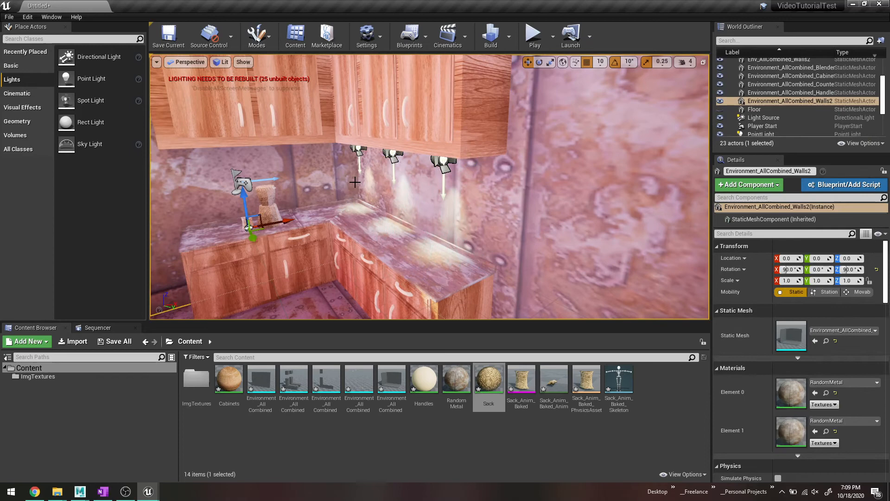
click(356, 149)
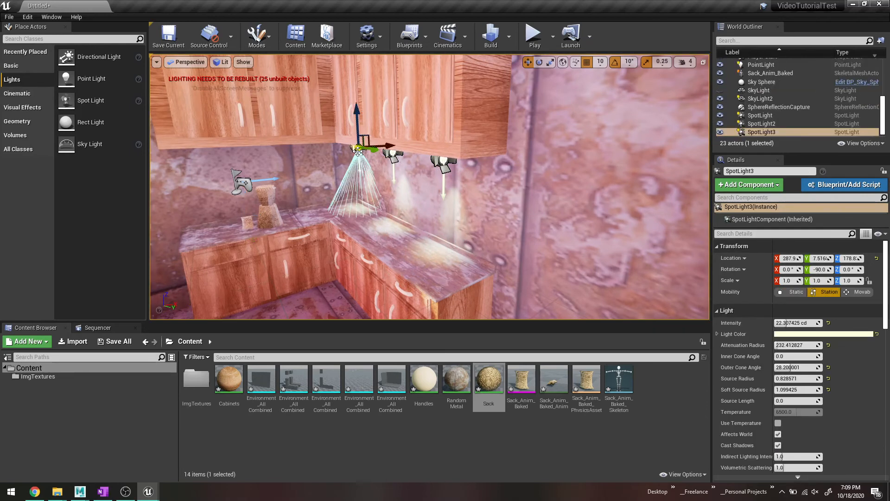
key(ctrl+w)
drag(388, 143, 256, 165)
key(ctrl+w)
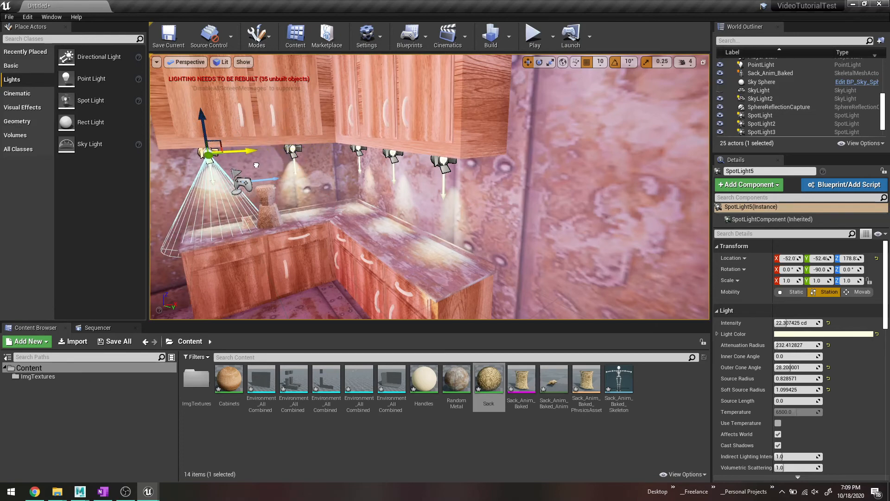
Duplicate the last spot light again and move the copy above the separate base cabinet, at an X location of about -382.
scroll(256, 165, down, 4)
key(ctrl+w)
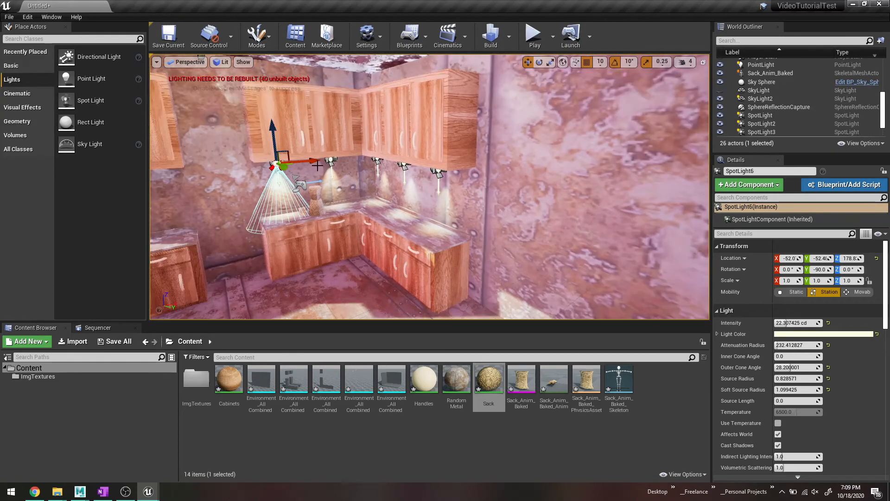
scroll(317, 164, down, 2)
drag(316, 163, 204, 180)
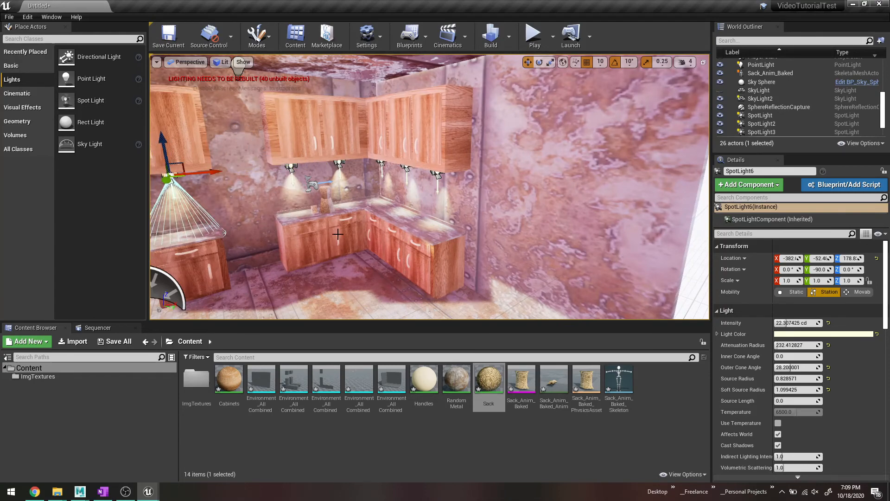
right_drag(340, 243, 434, 255)
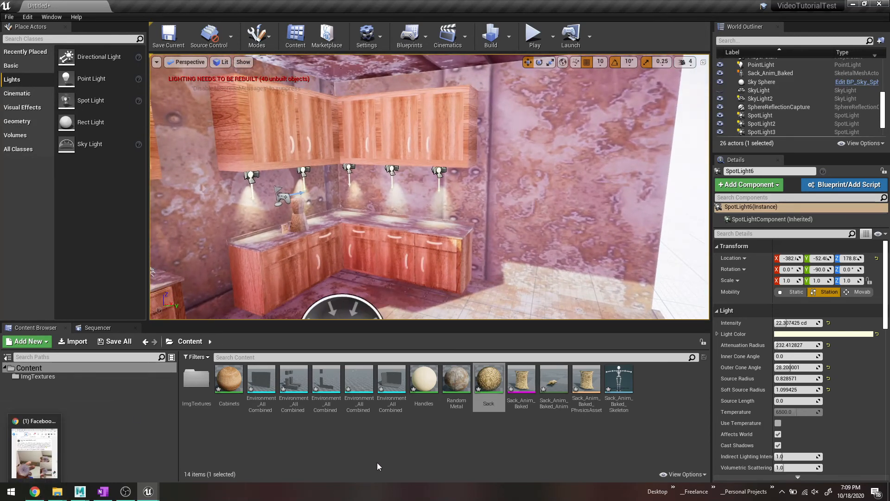
Delete the hidden original sky light from the level, keeping the pink-tinted one.
right_drag(427, 218, 390, 215)
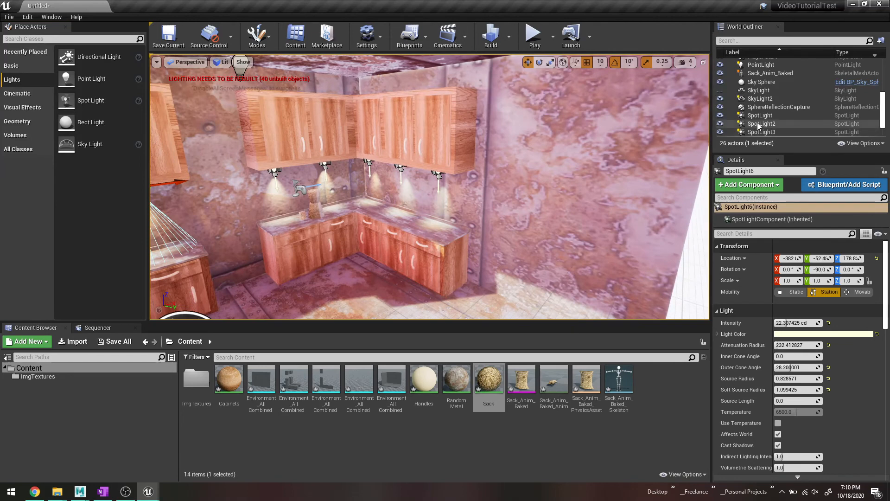
click(772, 90)
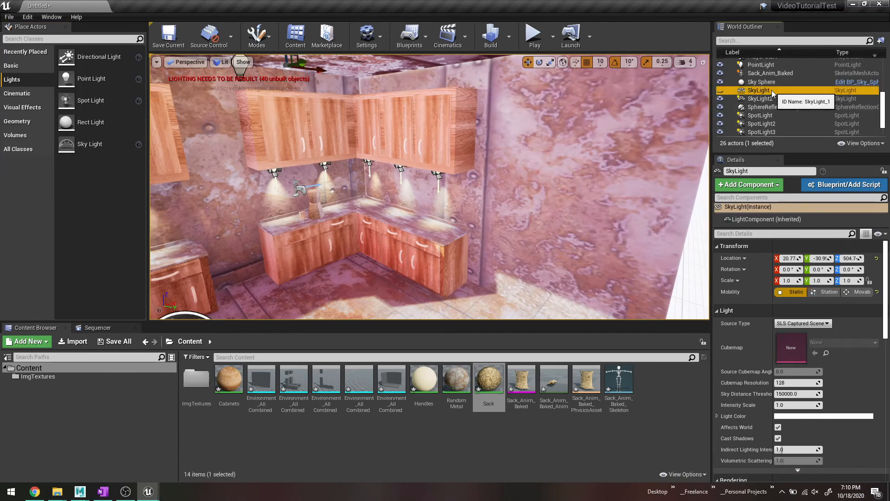
key(Delete)
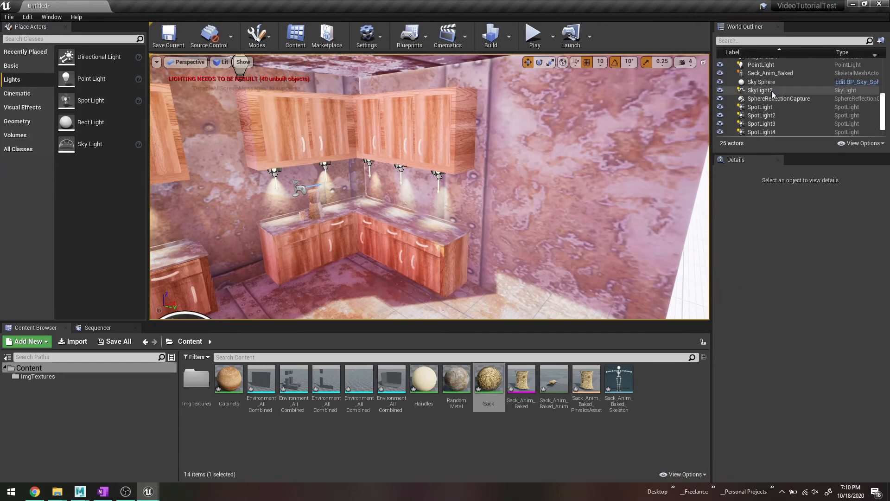
Set the intensity scale of the remaining pink sky light to 0.3.
click(773, 92)
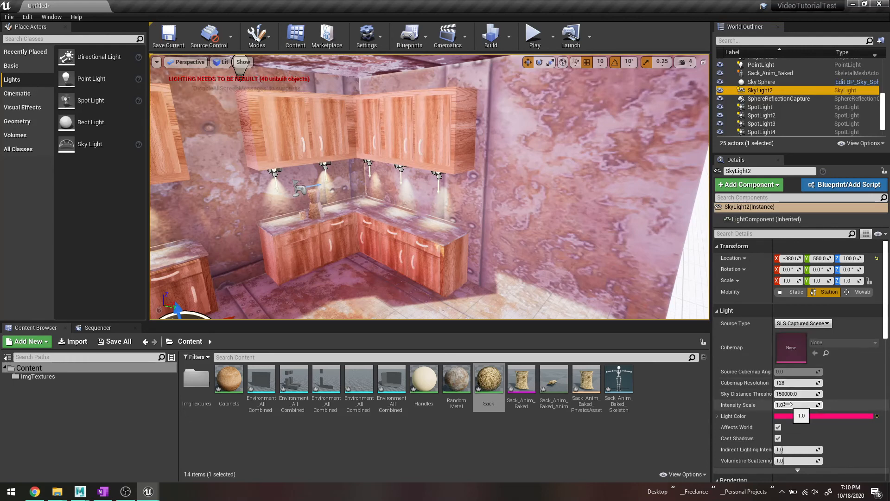
scroll(576, 298, down, 10)
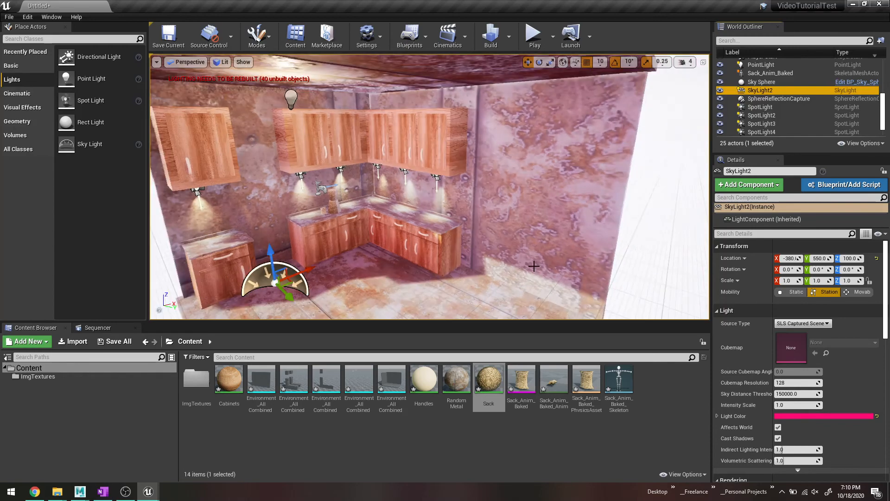
alt+drag(577, 298, 652, 312)
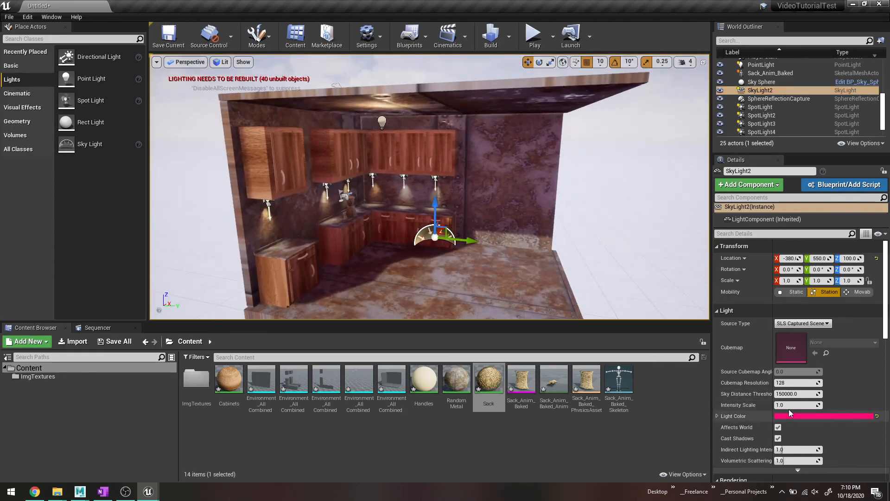
mouse_move(796, 406)
mouse_down()
mouse_move(774, 406)
mouse_move(810, 406)
mouse_up()
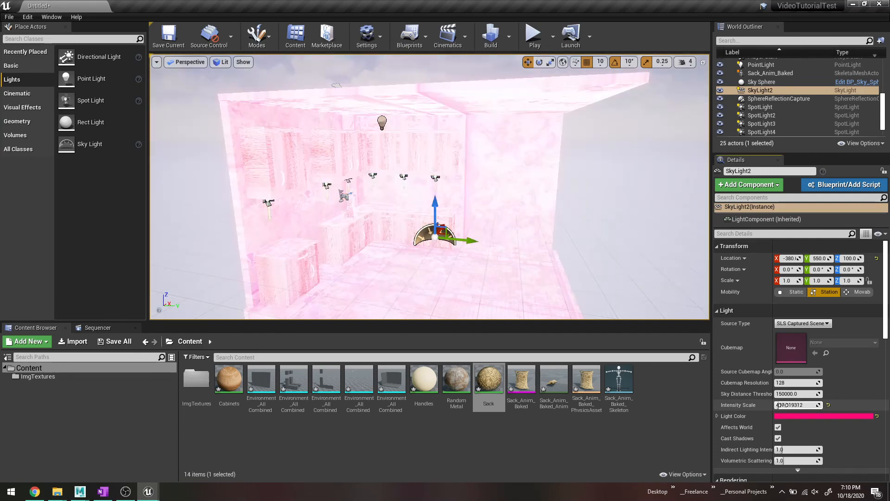
click(783, 405)
text(.3)
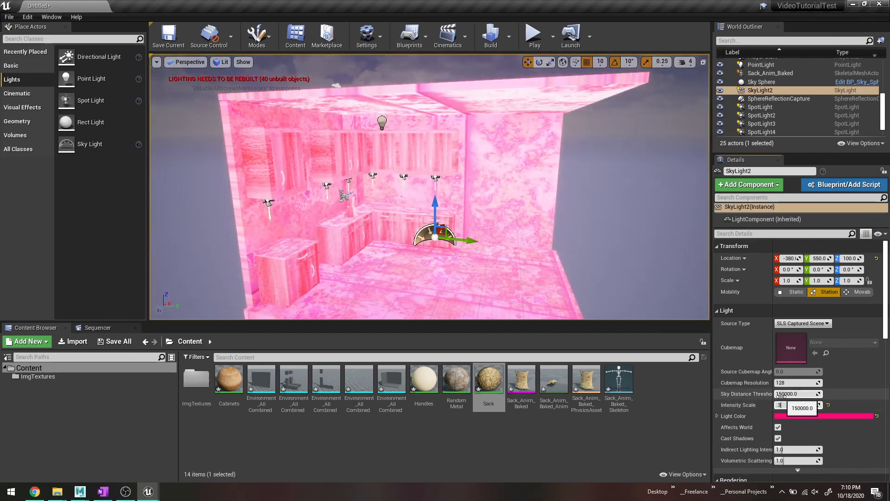
key(Return)
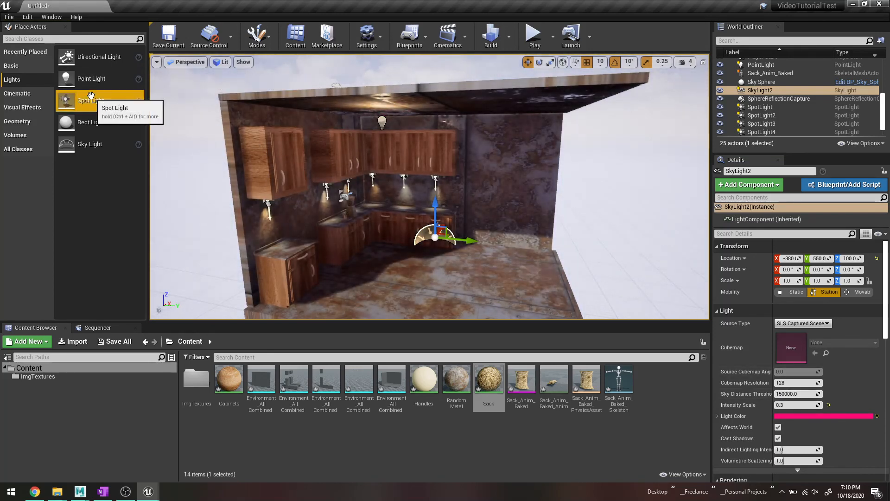
click(771, 107)
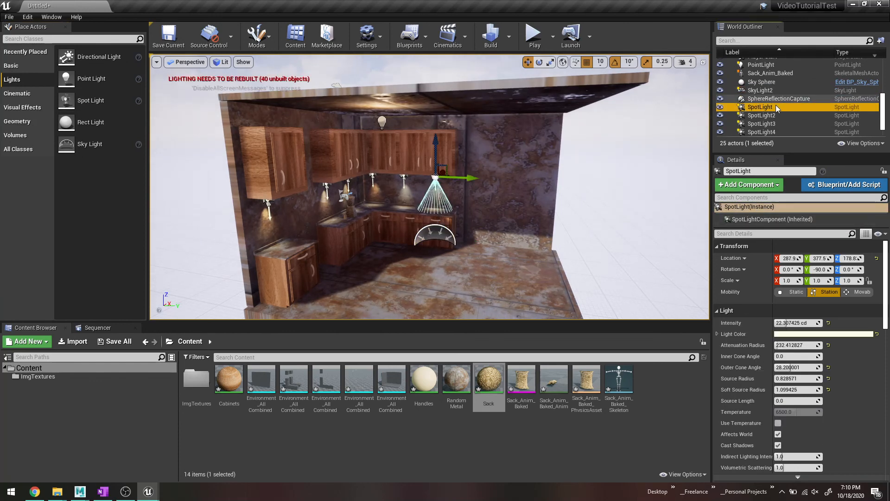
scroll(778, 115, up, 3)
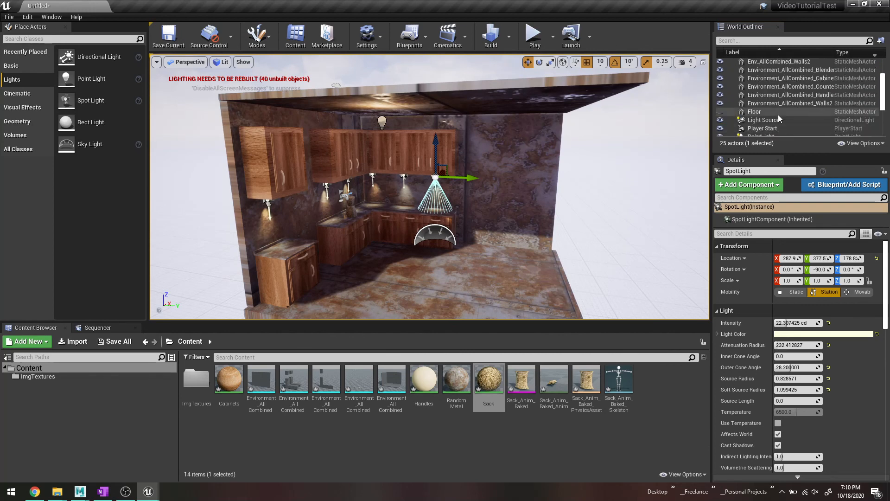
scroll(778, 115, down, 1)
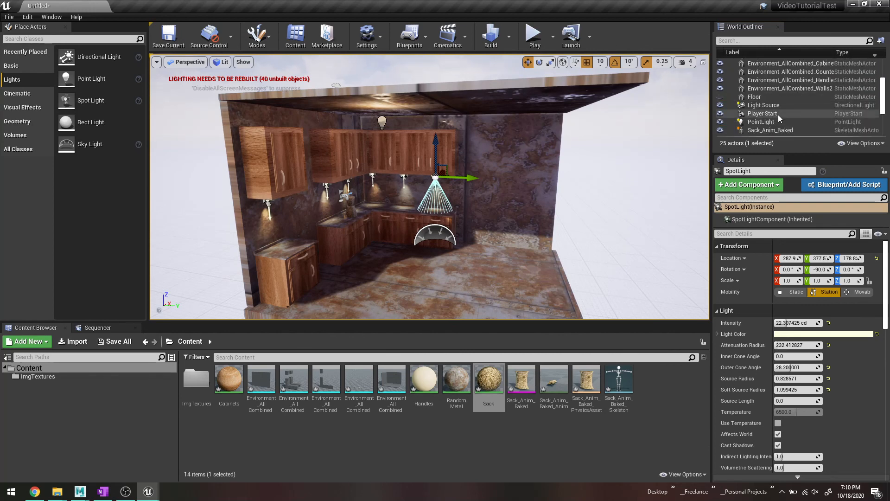
click(135, 490)
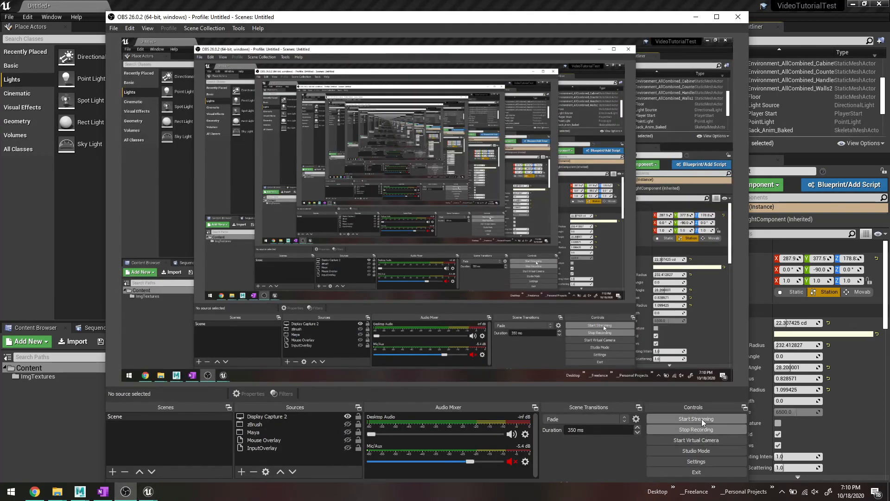
click(53, 434)
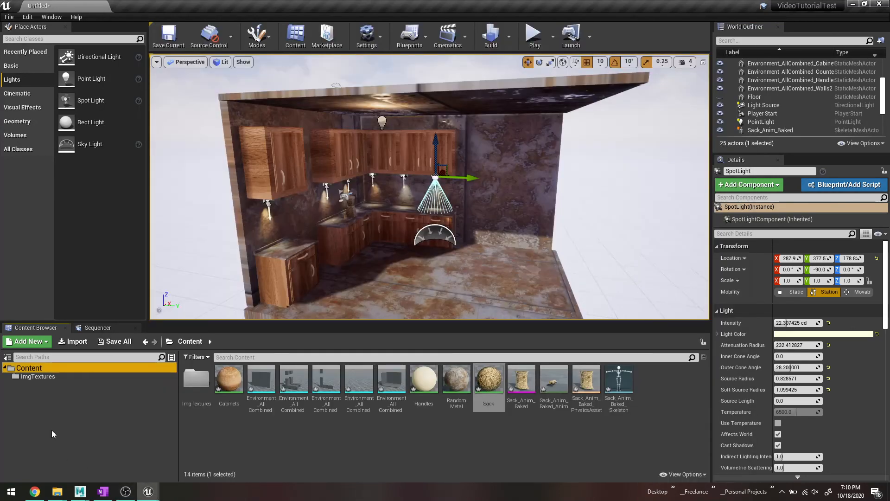